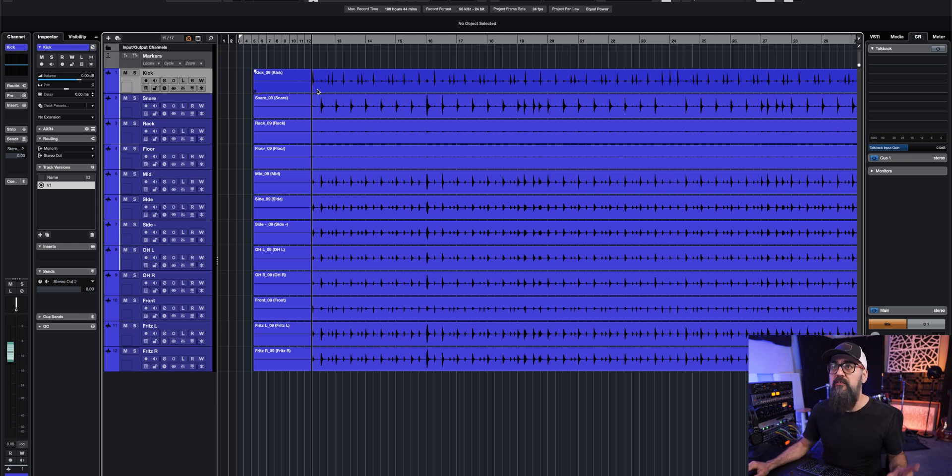
Step: Play back the drum recording and move all twelve drum tracks into a new folder track
key(space)
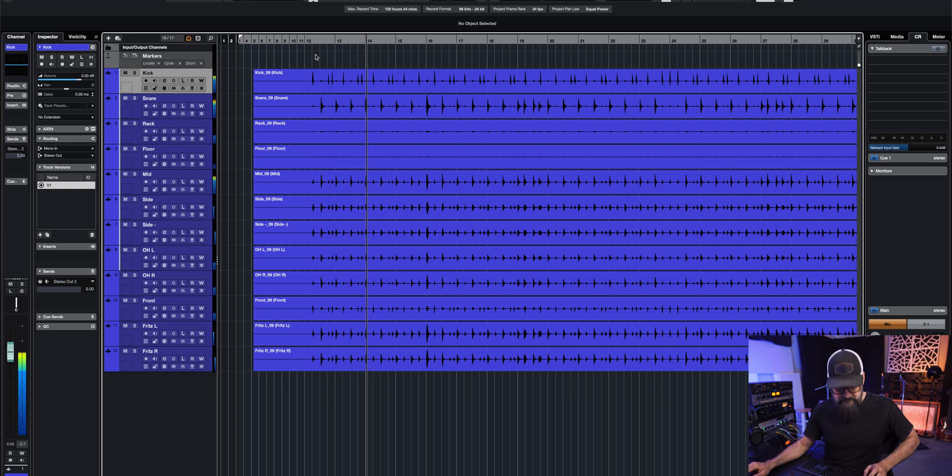
scroll(298, 124, up, 2)
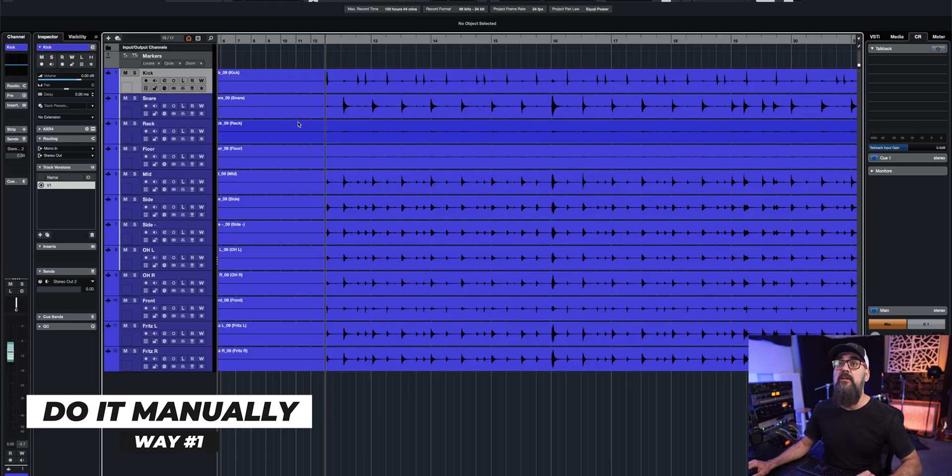
shift+click(210, 361)
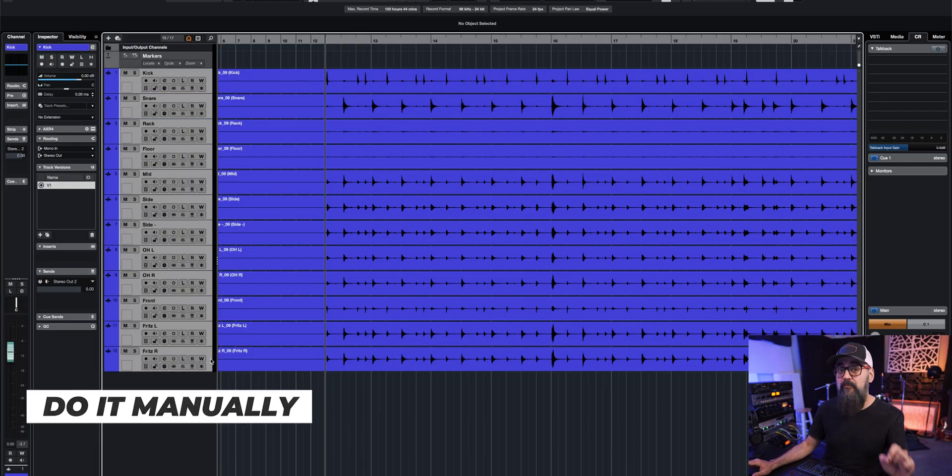
right_click(211, 361)
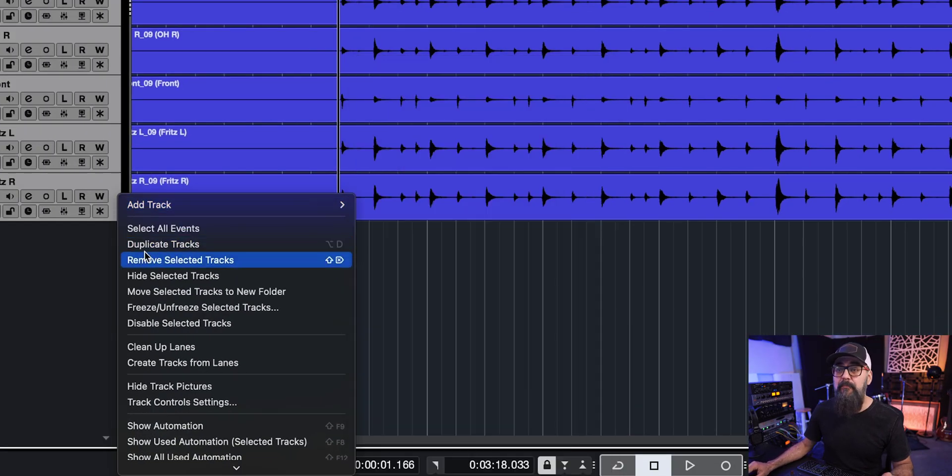
click(148, 294)
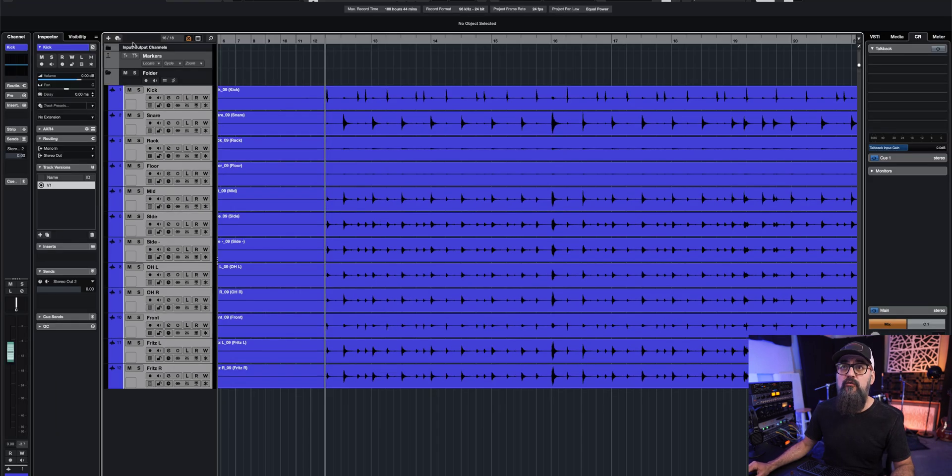
Step: Name the folder Drums, colour it red, and split all drum events at bar 12.3.4
double_click(149, 73)
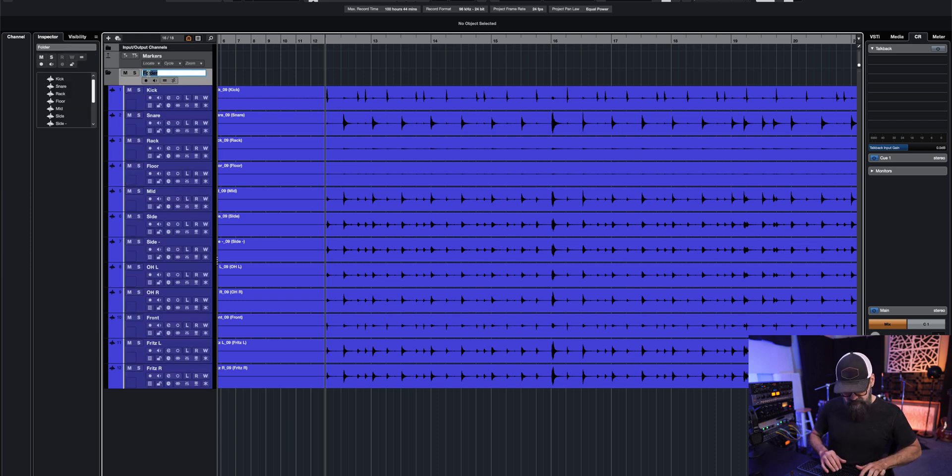
click(136, 82)
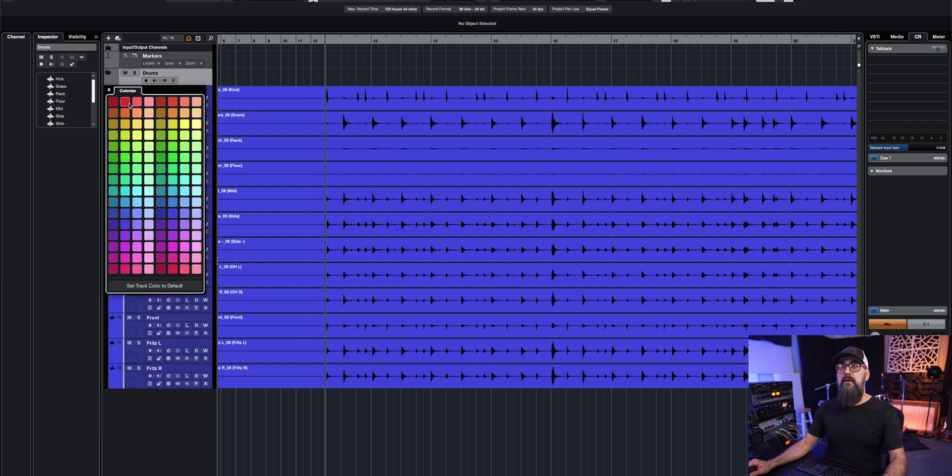
click(245, 74)
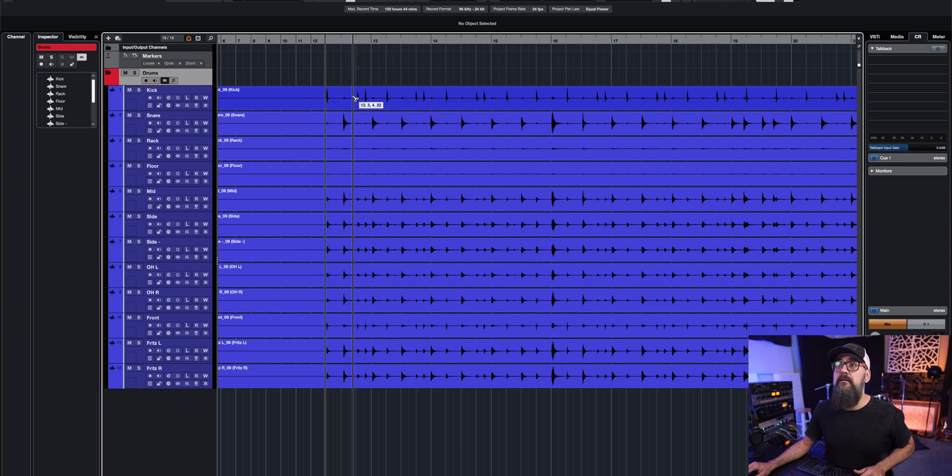
click(357, 98)
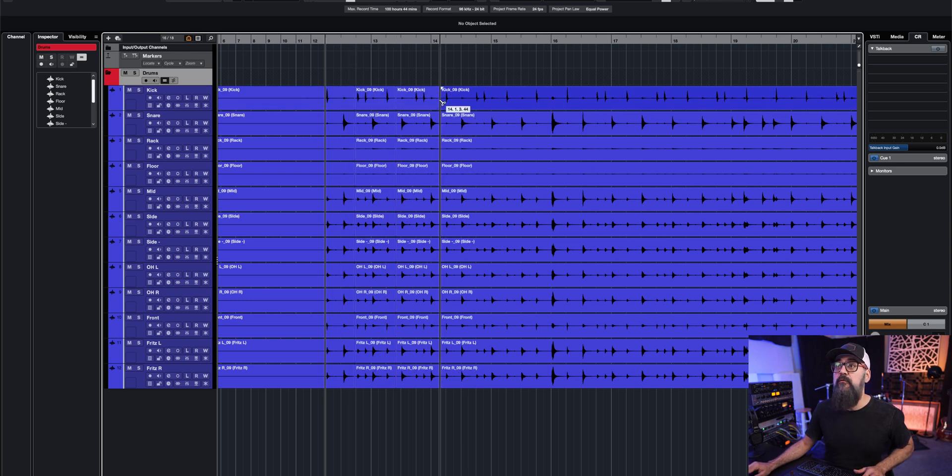
Step: Split all drum events together at three further drum hits
click(546, 101)
click(610, 102)
click(659, 102)
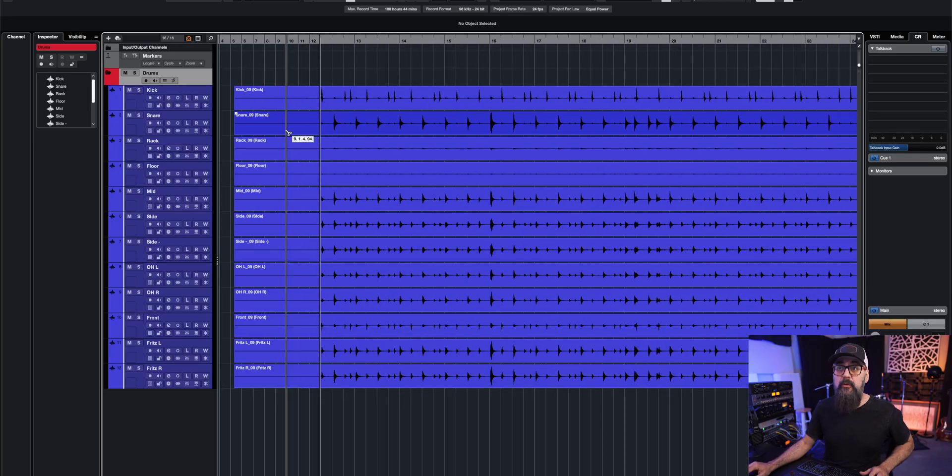
Step: Trim the Snare event's start later, enable Drums group editing, and select all twelve events
drag(264, 131, 275, 130)
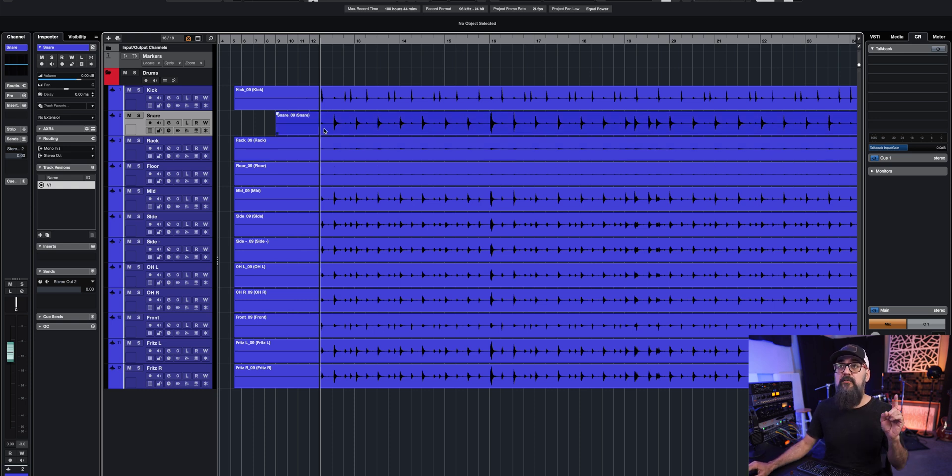
click(165, 81)
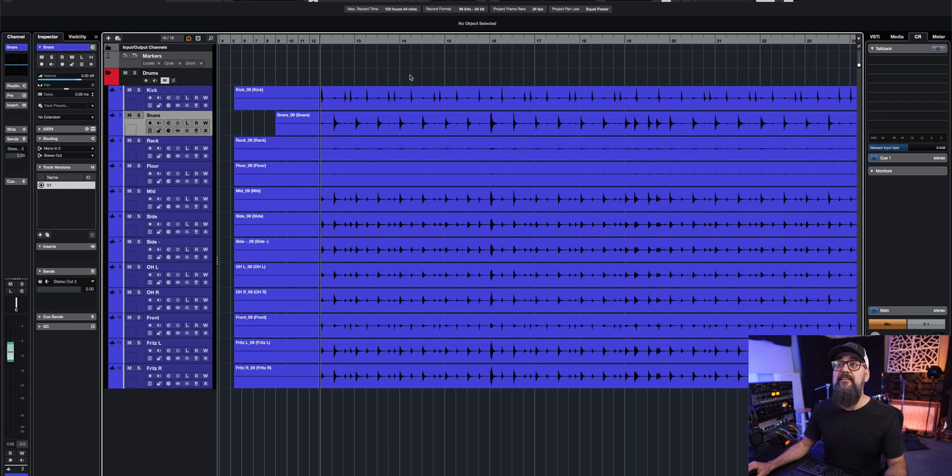
drag(437, 140, 567, 382)
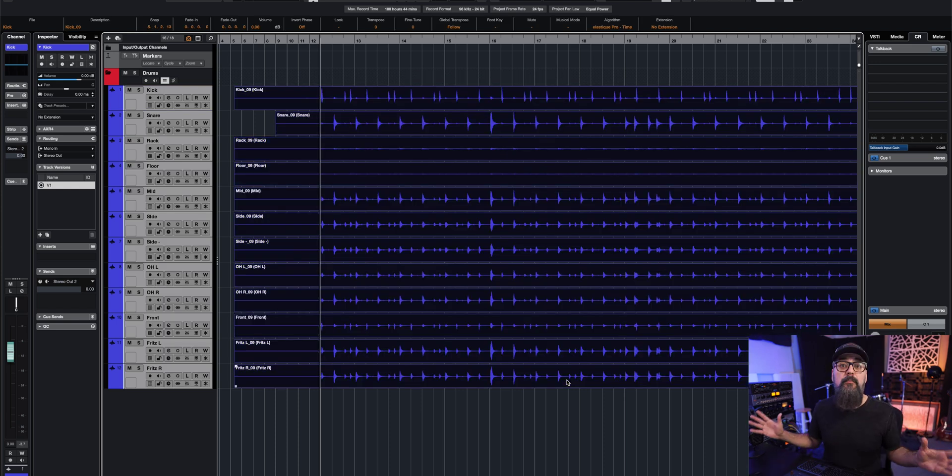
Step: Select all drum tracks and duplicate their track version as V2, keeping V1 alongside
click(546, 63)
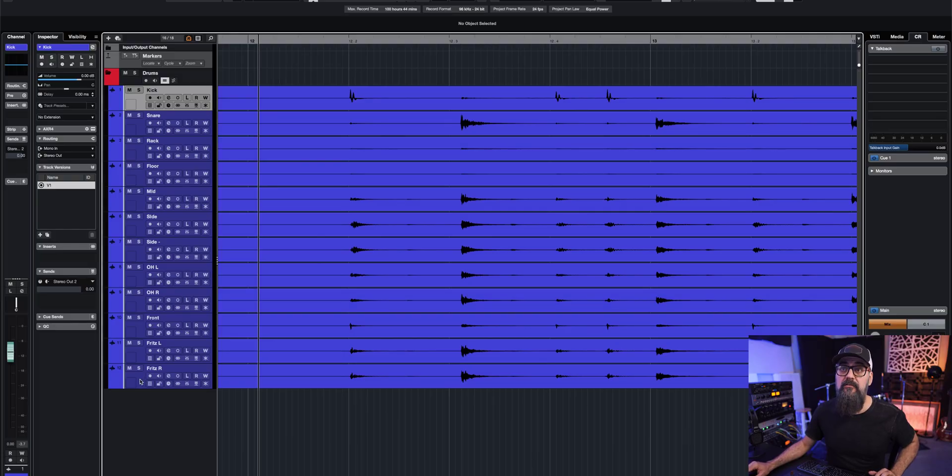
shift+click(140, 382)
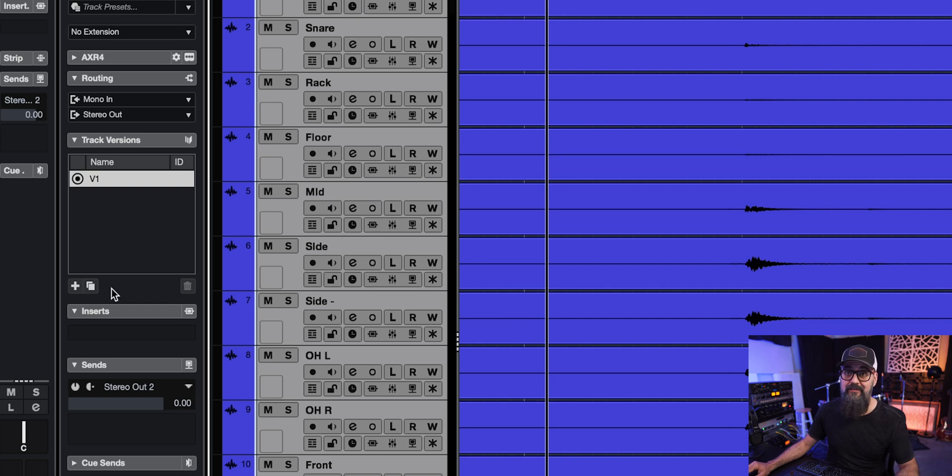
click(91, 287)
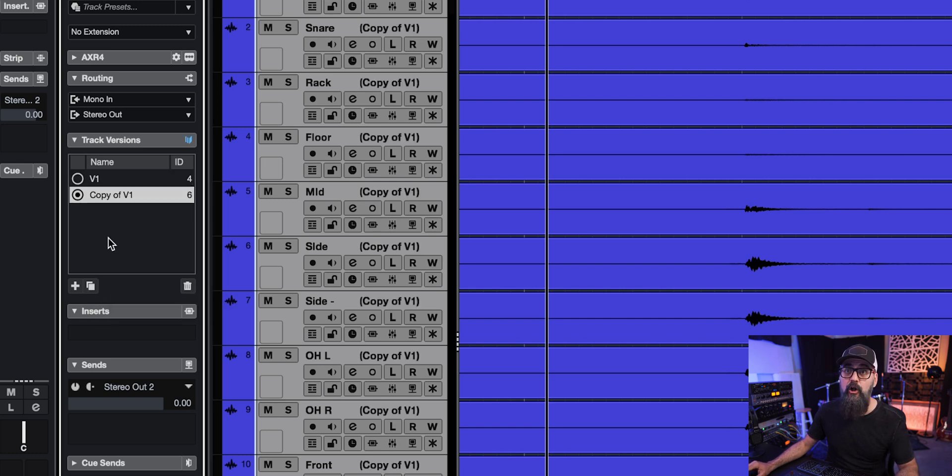
click(106, 181)
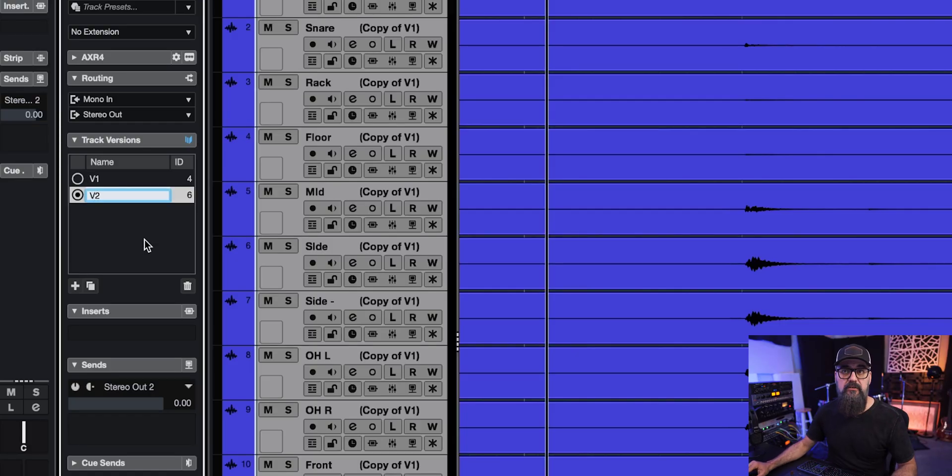
key(Return)
click(126, 141)
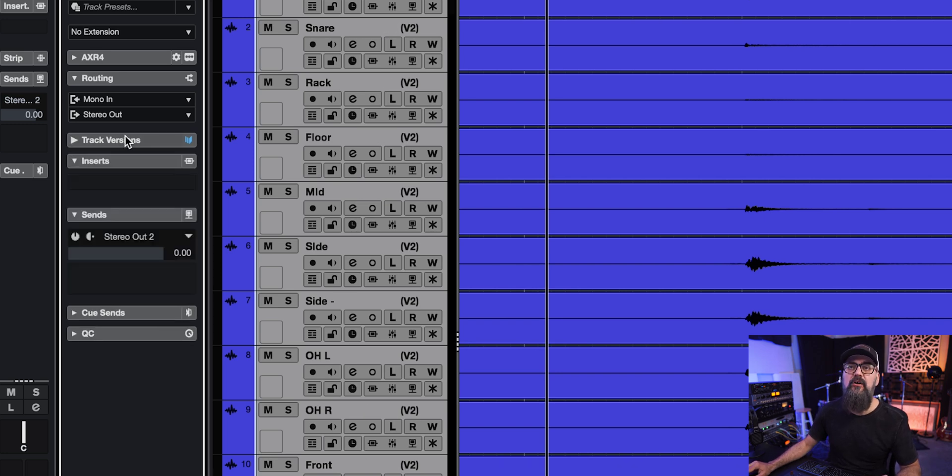
click(128, 143)
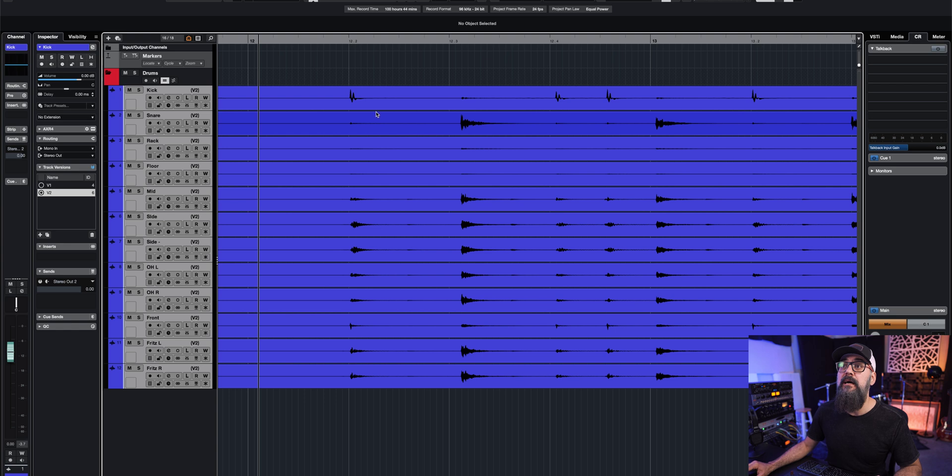
Step: Split the drum events at 12.3, 12.4 and bar 13, shifting the slices onto the beats
click(359, 100)
key(3)
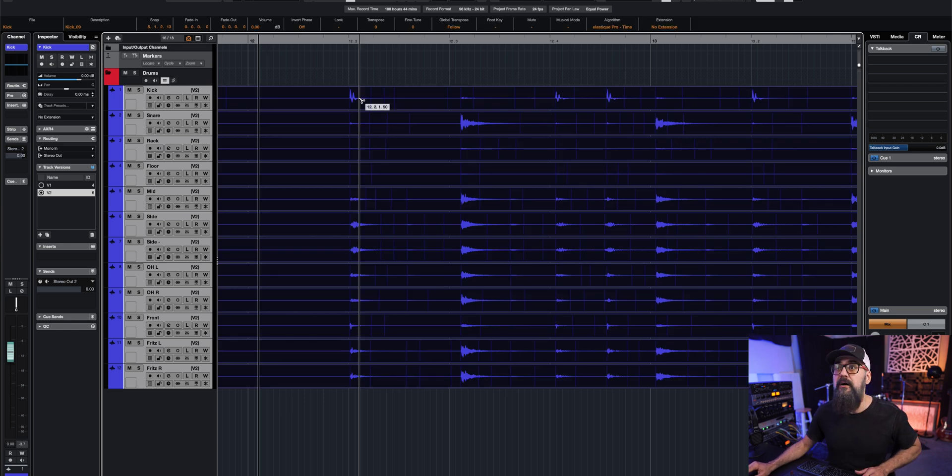
click(456, 127)
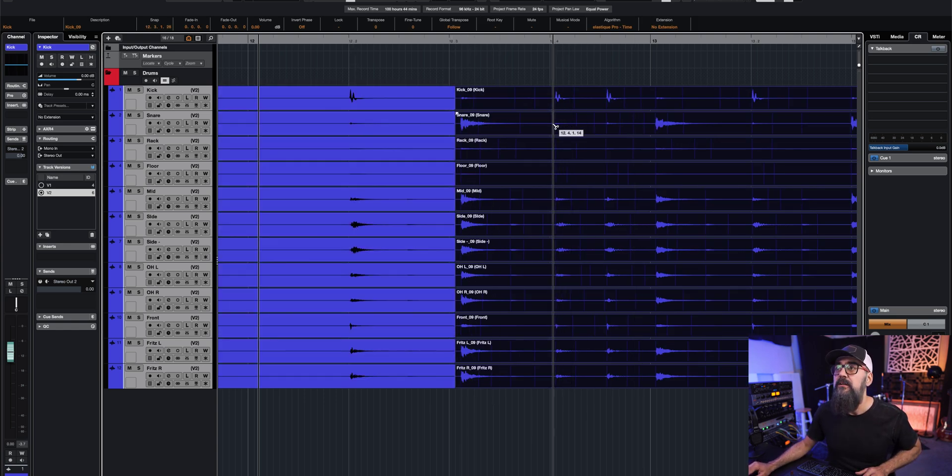
click(553, 127)
click(649, 127)
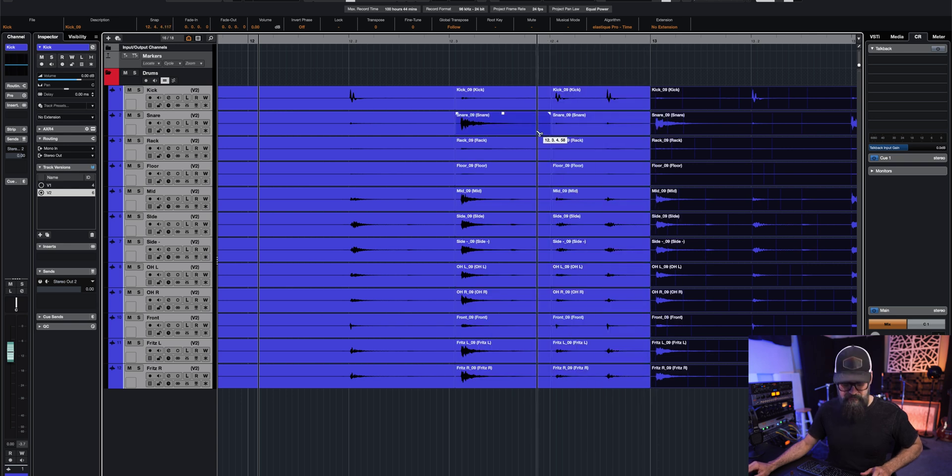
drag(500, 131, 491, 131)
drag(573, 129, 542, 134)
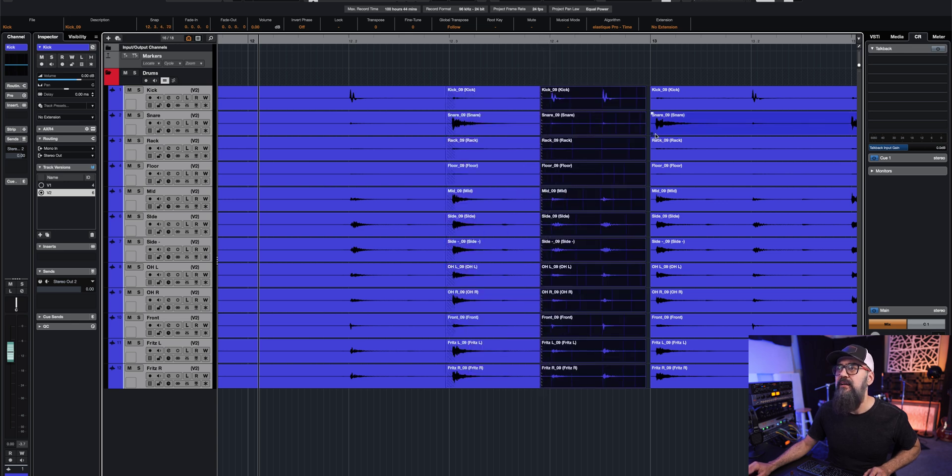
drag(652, 133, 646, 134)
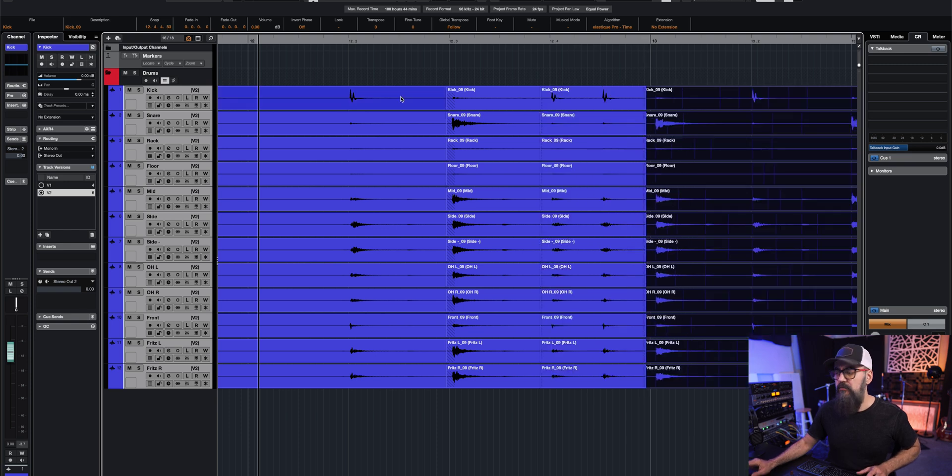
Step: Play back the edit, then split at the next hit and nudge that slice onto the beat
key(space)
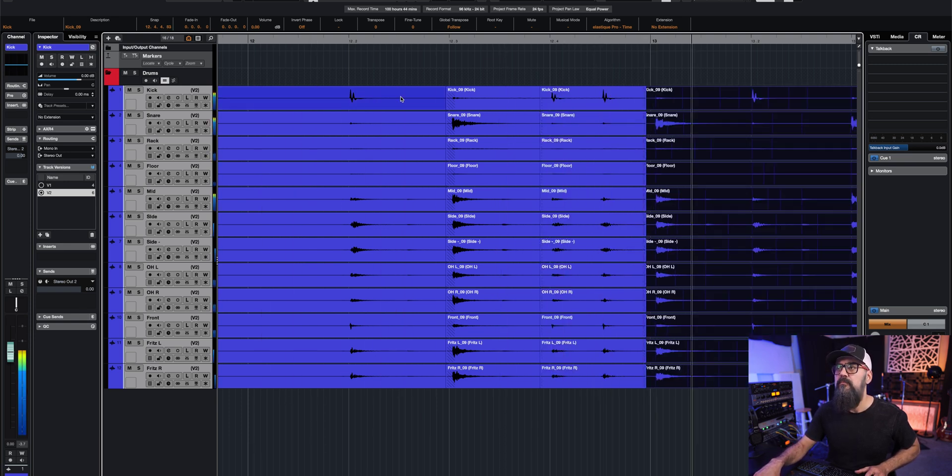
key(space)
click(718, 99)
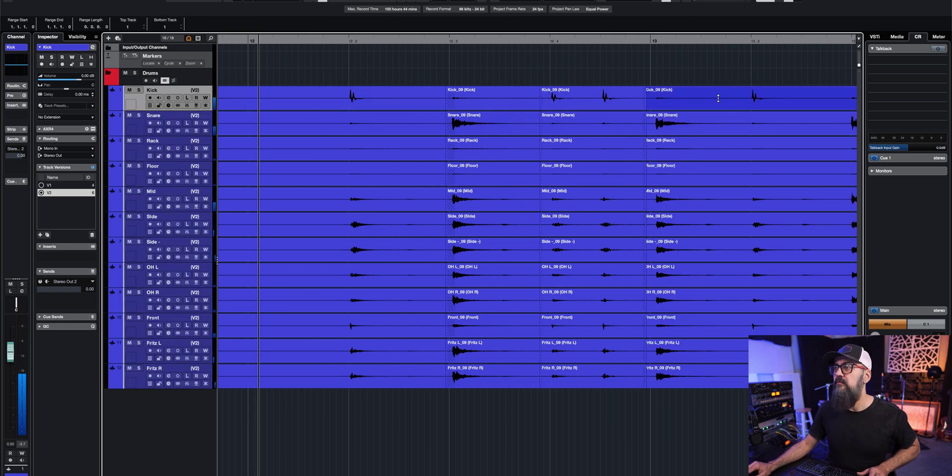
click(747, 103)
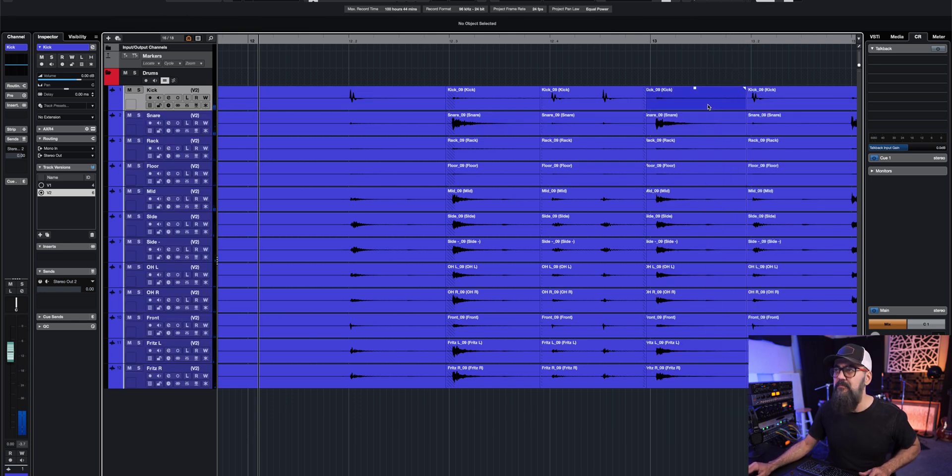
drag(708, 106, 705, 107)
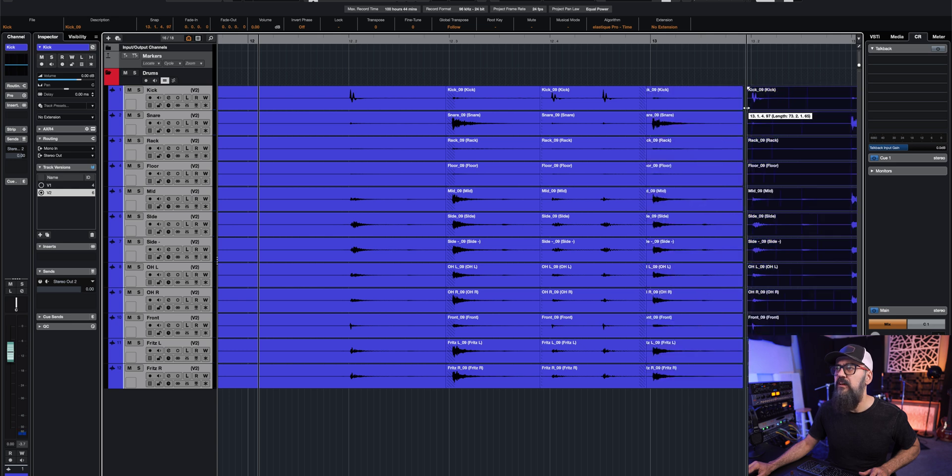
drag(746, 107, 741, 107)
Step: Select the slices across all twelve tracks and crossfade every junction with X
drag(367, 75, 805, 174)
key(x)
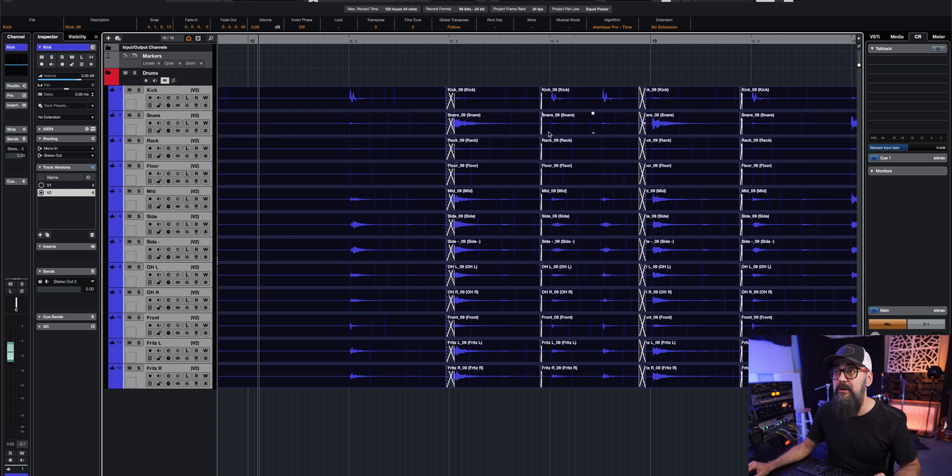
click(478, 83)
Step: Start the bar 12.3 slice column slightly earlier and select the drum slices across all tracks
drag(450, 134, 446, 133)
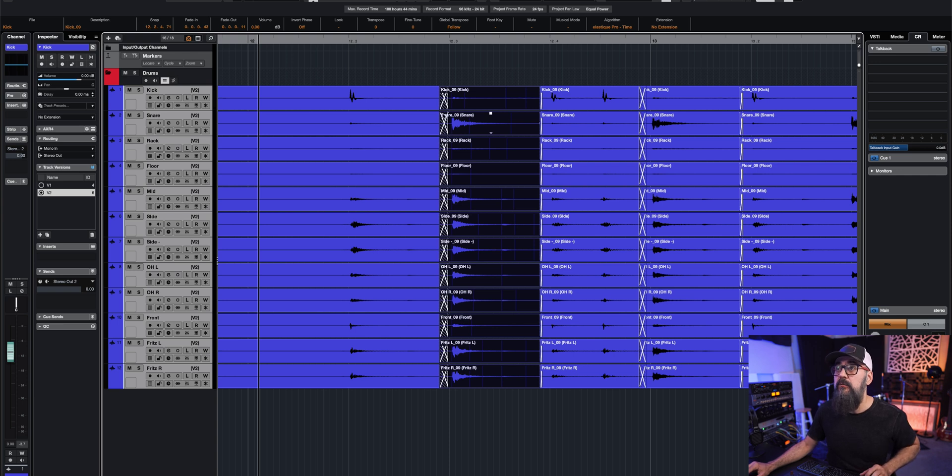
click(433, 68)
drag(629, 131, 770, 147)
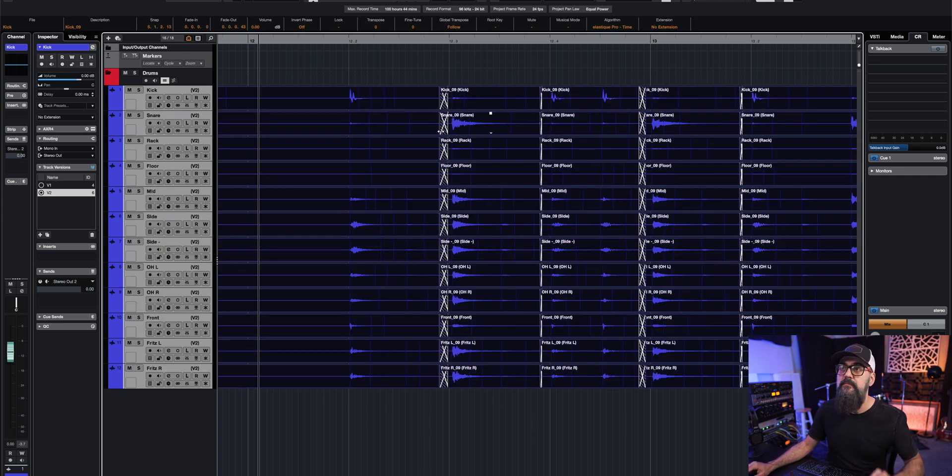
Step: Switch the crossfades from Equal Gain to Equal Power and play back the drums
double_click(445, 92)
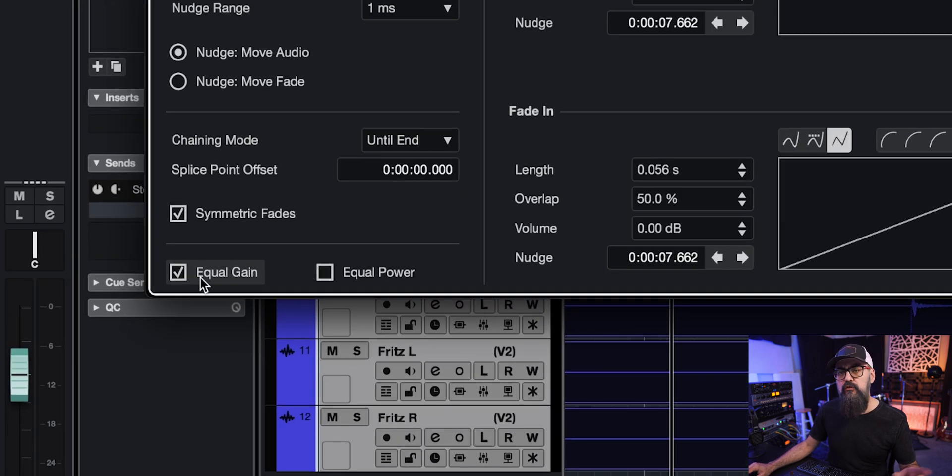
click(336, 275)
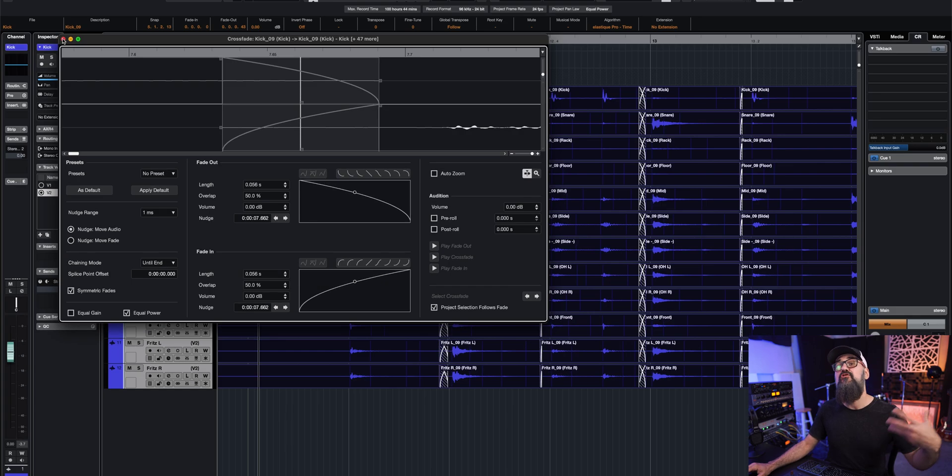
key(Return)
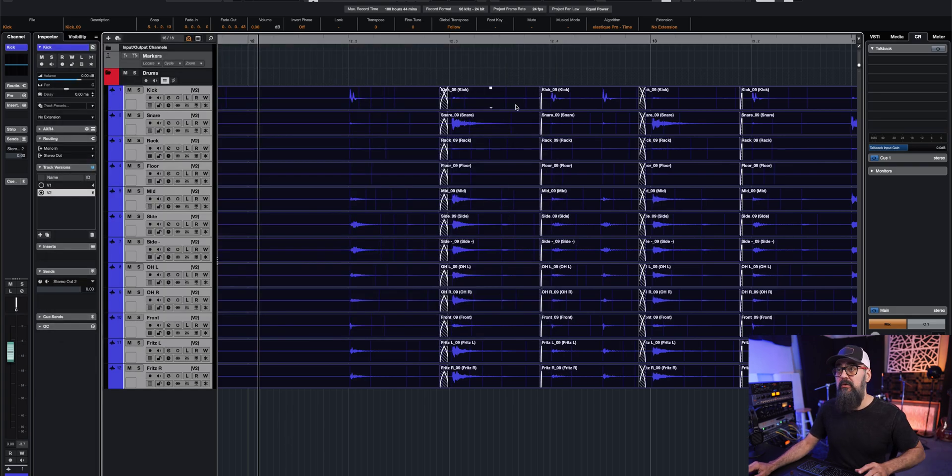
click(431, 65)
key(space)
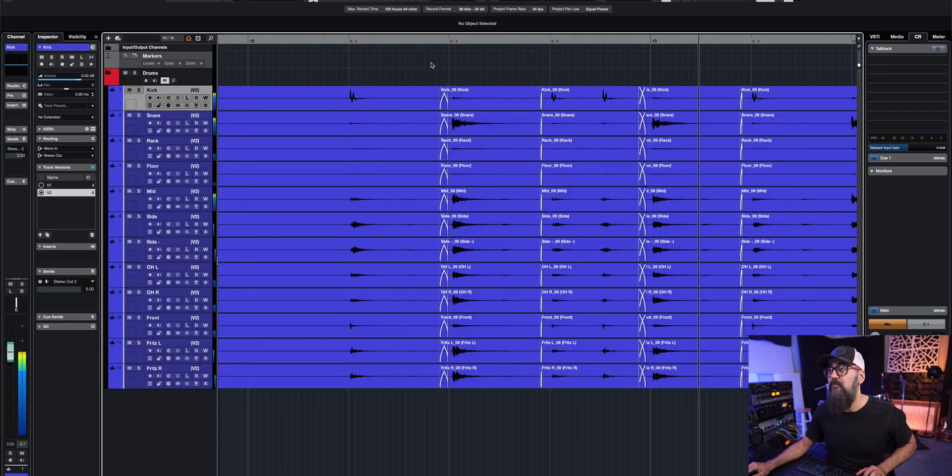
key(space)
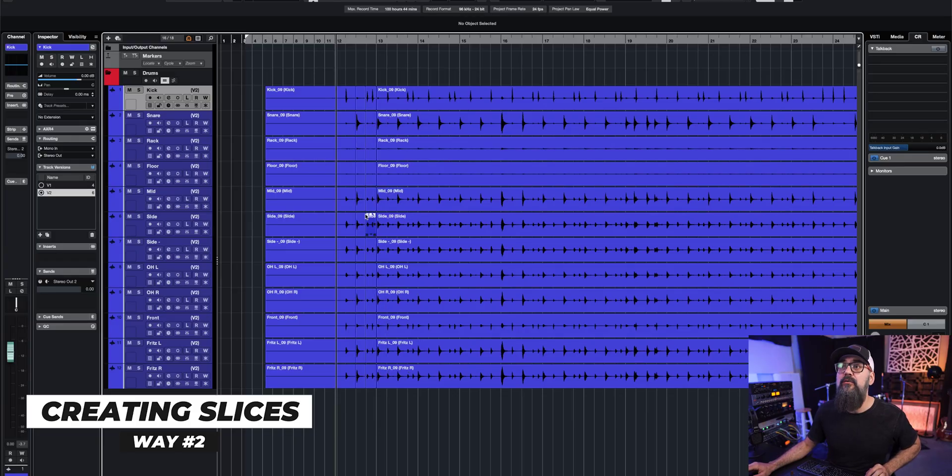
Step: Undo the slicing back to whole drum events and show the Kick's hitpoint settings
key(ctrl+z)
key(ctrl+z)
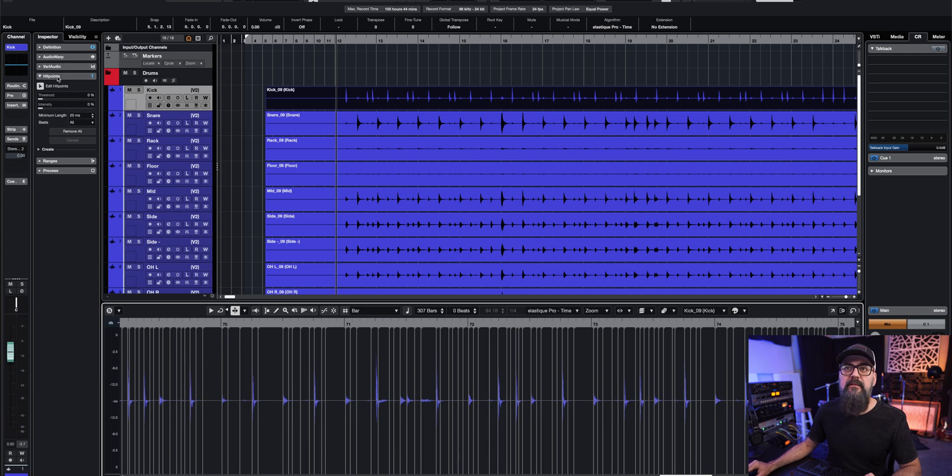
click(58, 77)
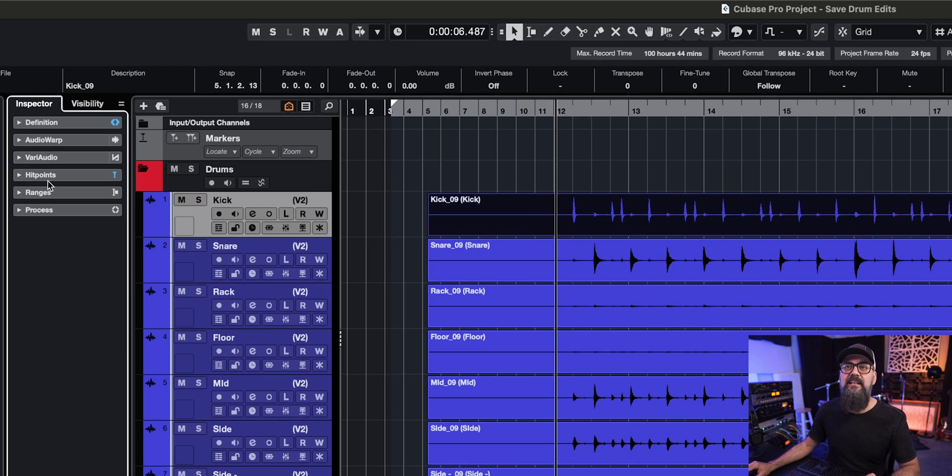
click(55, 175)
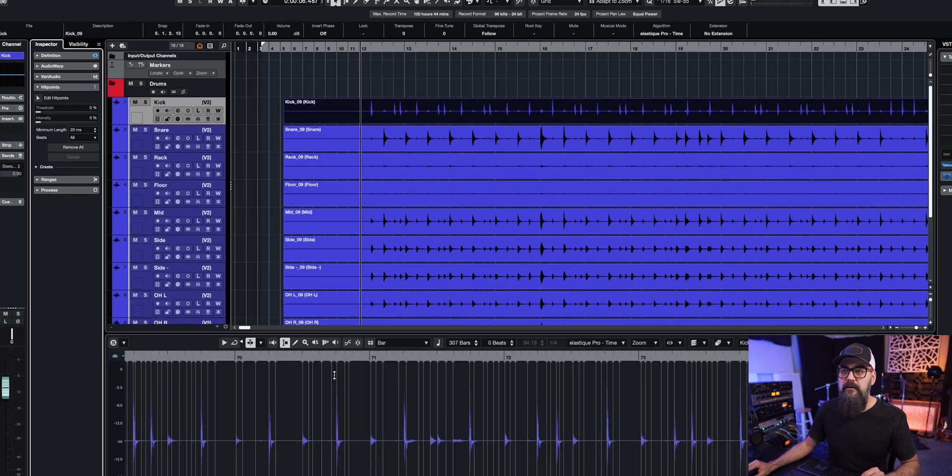
scroll(307, 403, up, 6)
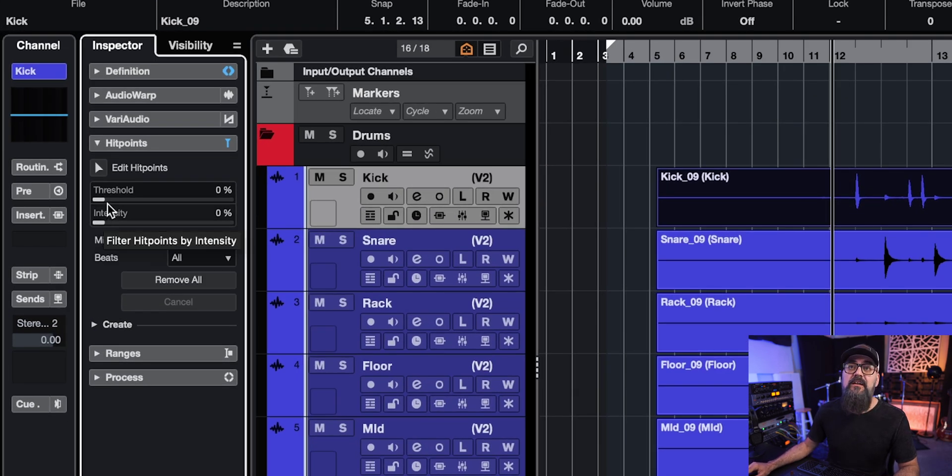
Step: Raise the Kick's hitpoint detection threshold to 11%
drag(107, 199, 150, 199)
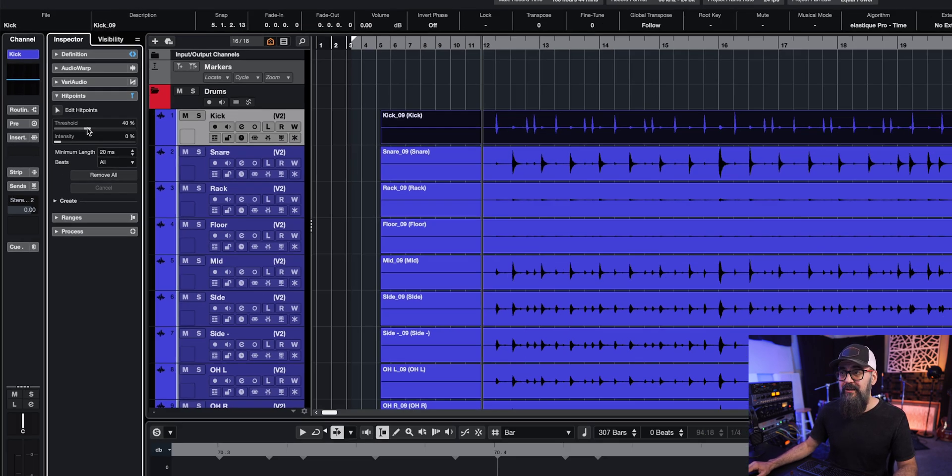
drag(88, 130, 79, 131)
drag(55, 99, 43, 99)
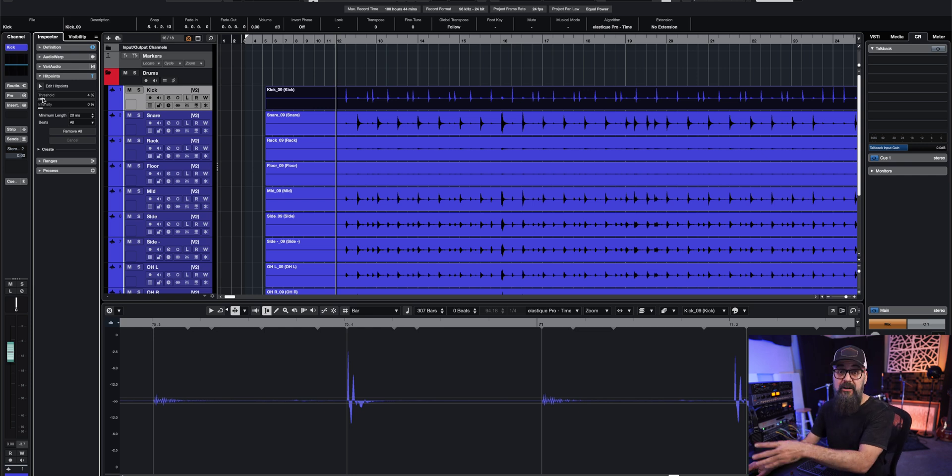
drag(43, 99, 46, 99)
key(g)
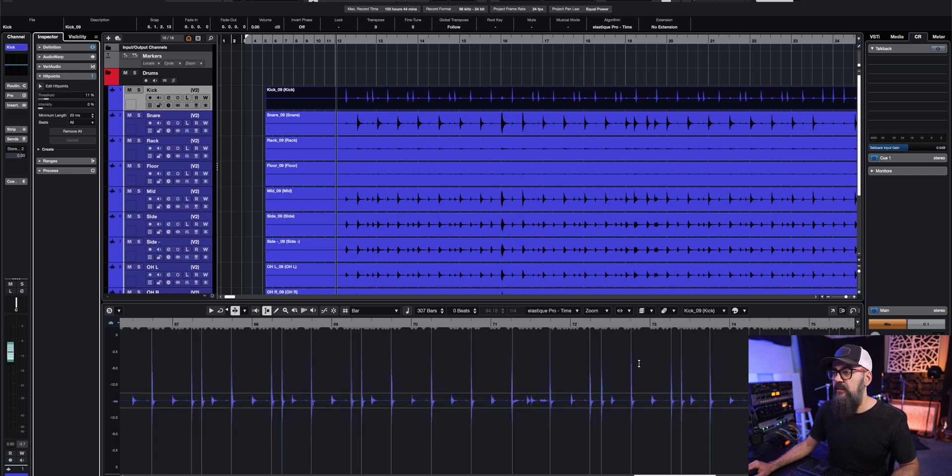
Step: Play the Kick in the Sample Editor to check its hitpoints and enable hitpoint editing
click(196, 326)
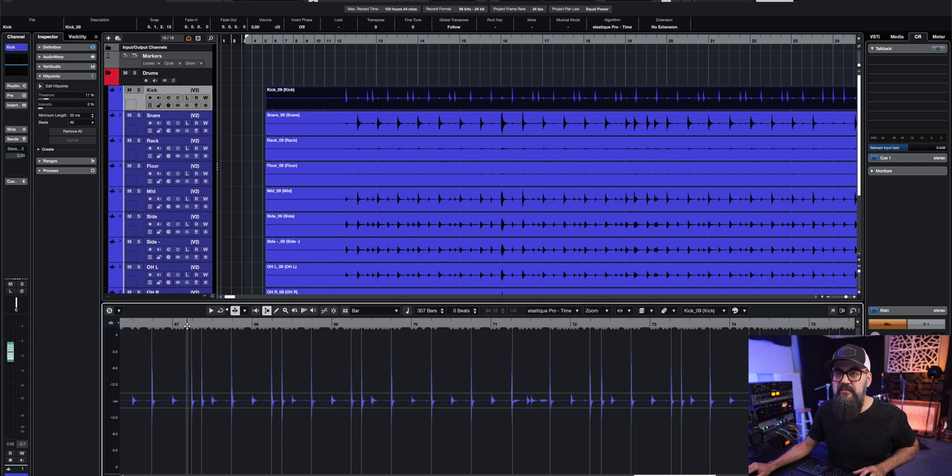
key(space)
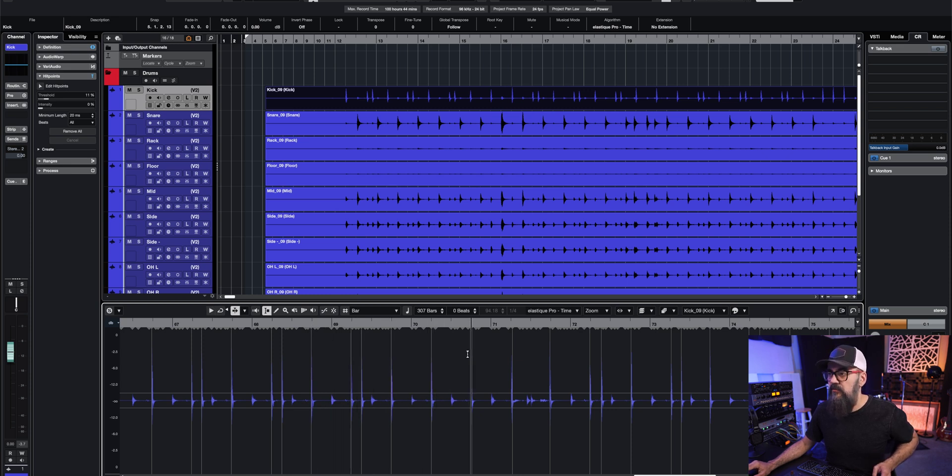
scroll(468, 354, right, 10)
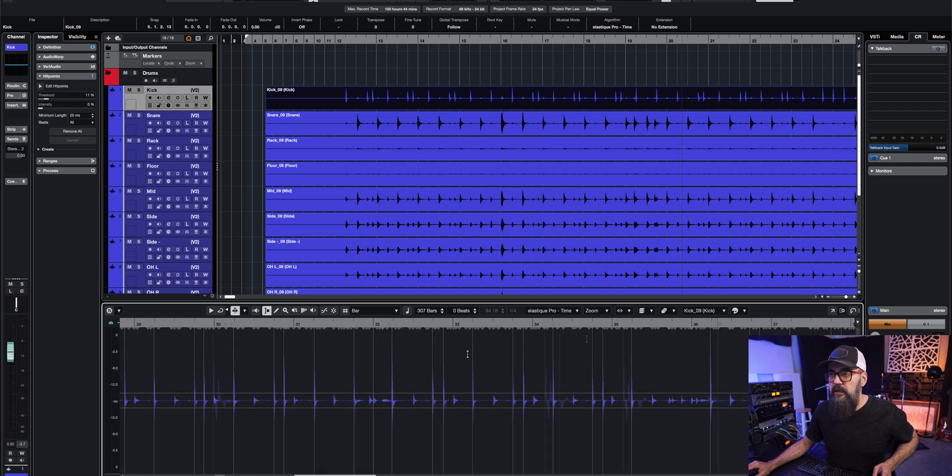
scroll(467, 354, up, 5)
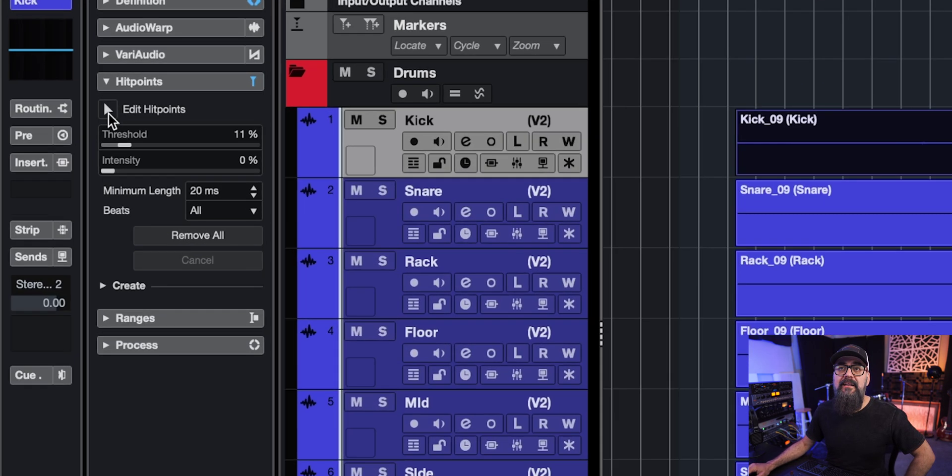
click(41, 86)
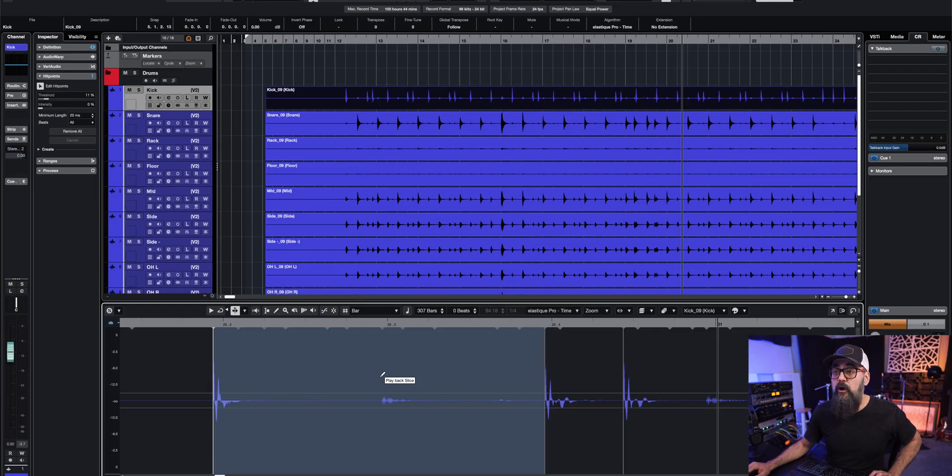
Step: Add a trial hitpoint to the Kick, remove it, and show Snare_09 in the Sample Editor
alt+click(382, 377)
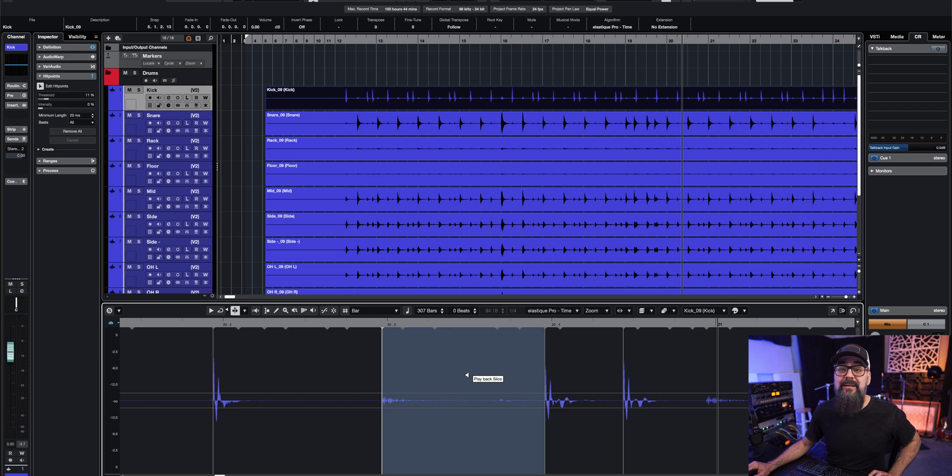
key(ctrl+z)
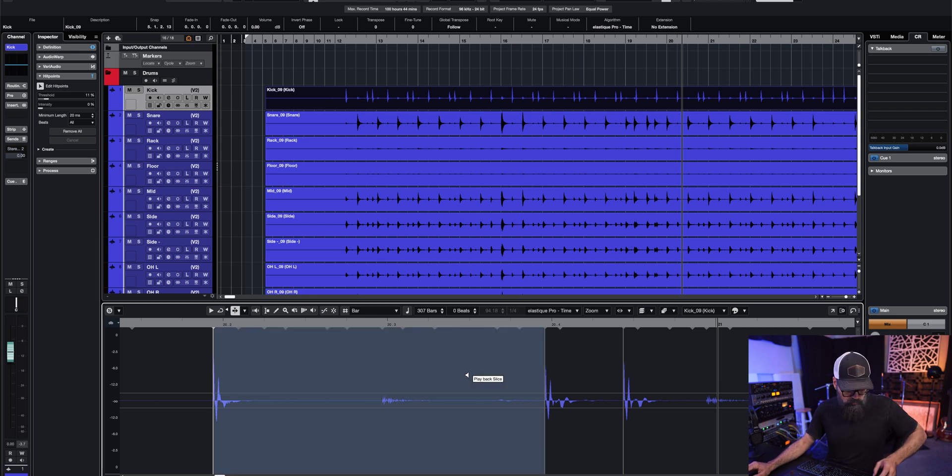
scroll(466, 376, down, 5)
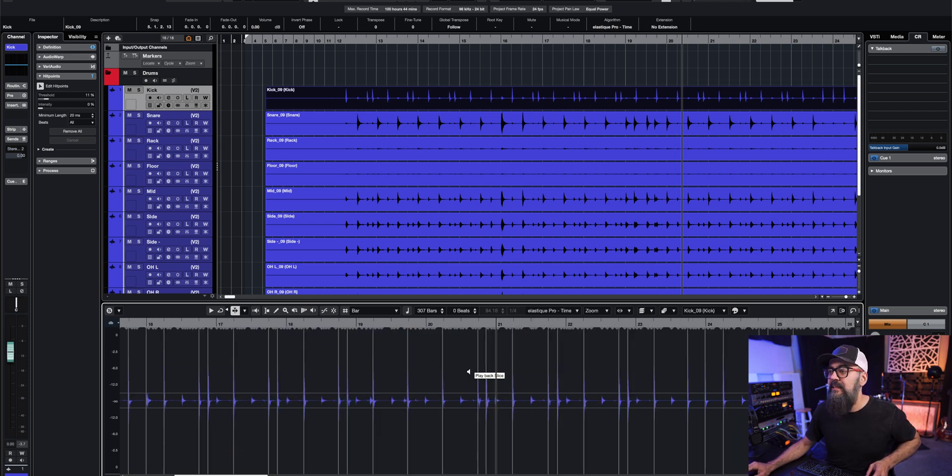
scroll(468, 372, down, 3)
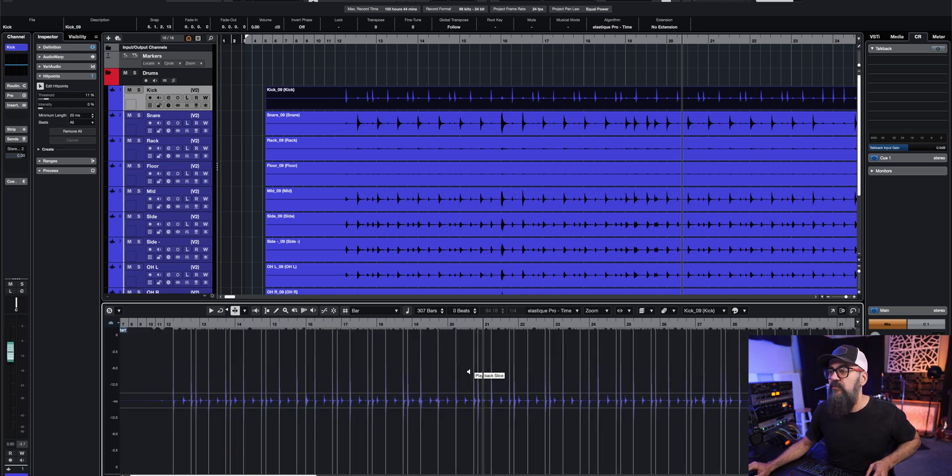
click(402, 121)
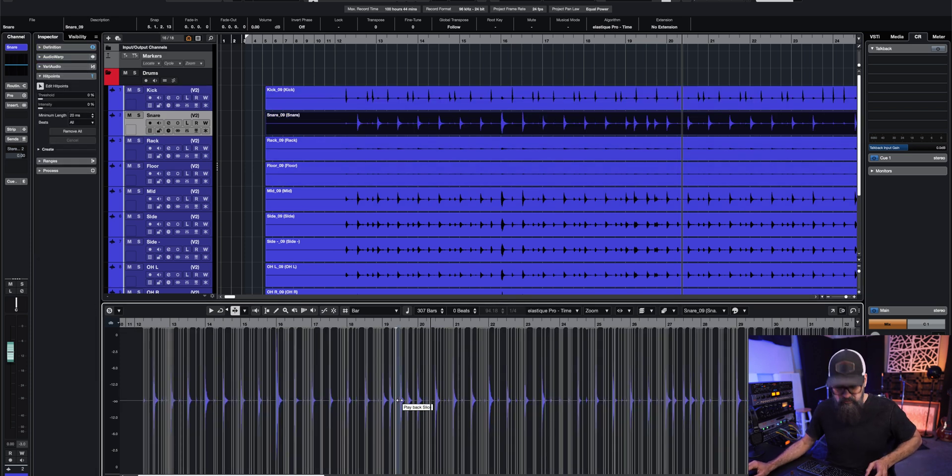
Step: Raise Snare_09's hitpoint threshold to 25% so only the main snare hits remain
scroll(399, 400, up, 6)
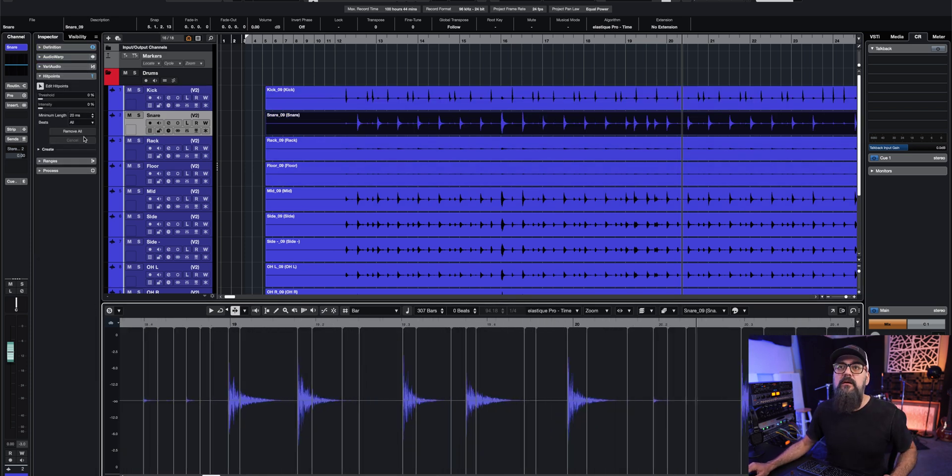
drag(43, 101, 54, 102)
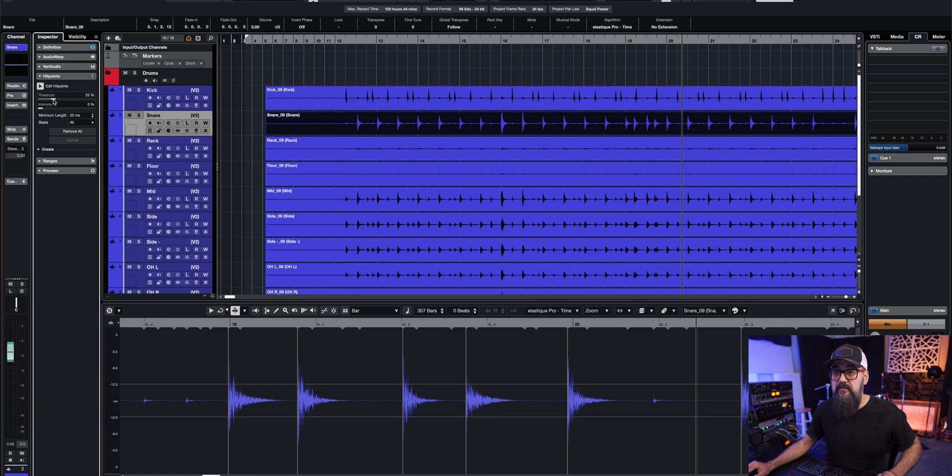
scroll(451, 397, down, 2)
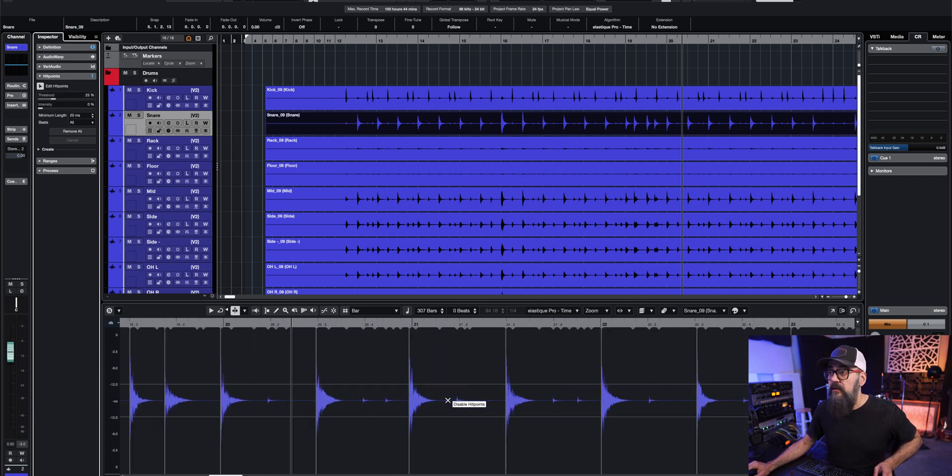
scroll(448, 400, down, 6)
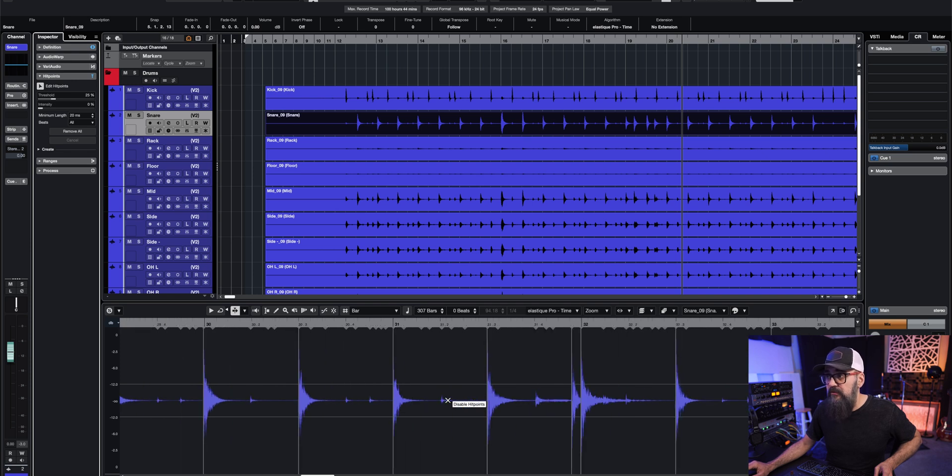
scroll(447, 400, down, 5)
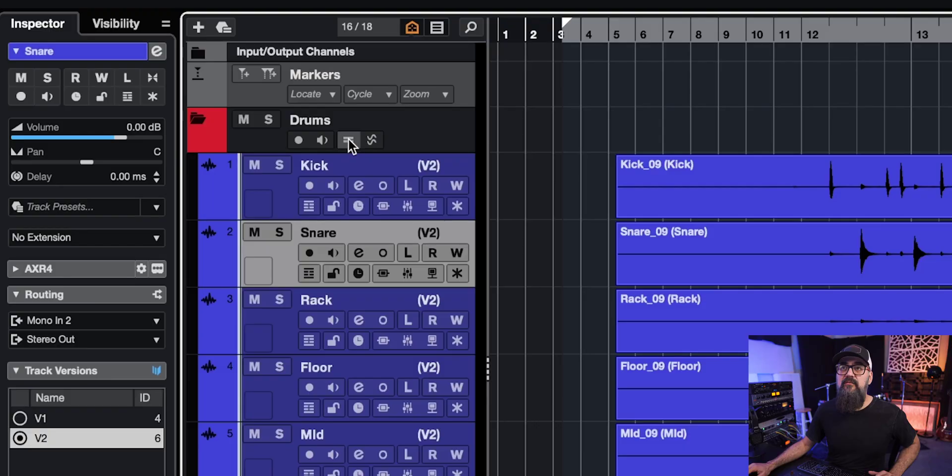
Step: Enable Drums group editing, select all drum events, close the Sample Editor and open the Quantize Panel
click(348, 138)
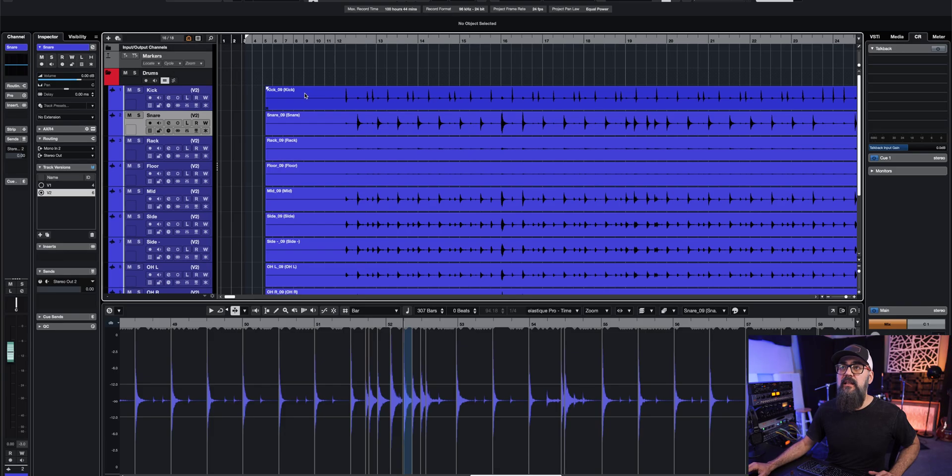
click(305, 96)
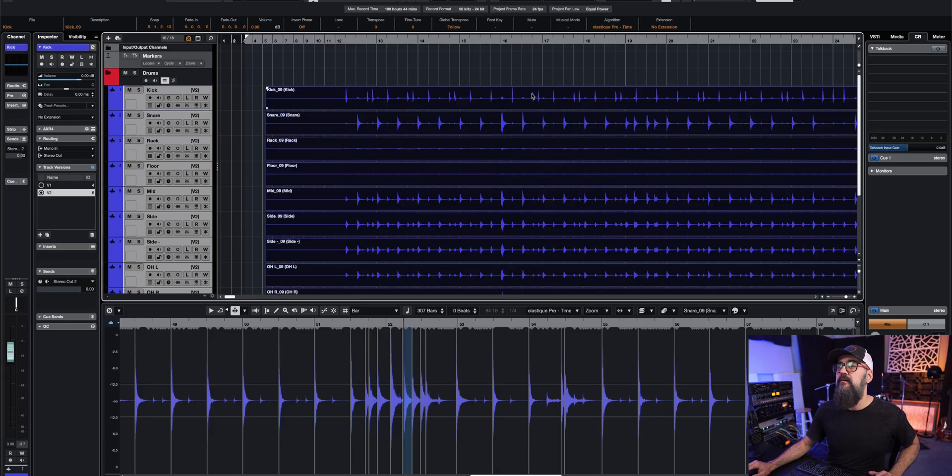
click(777, 1)
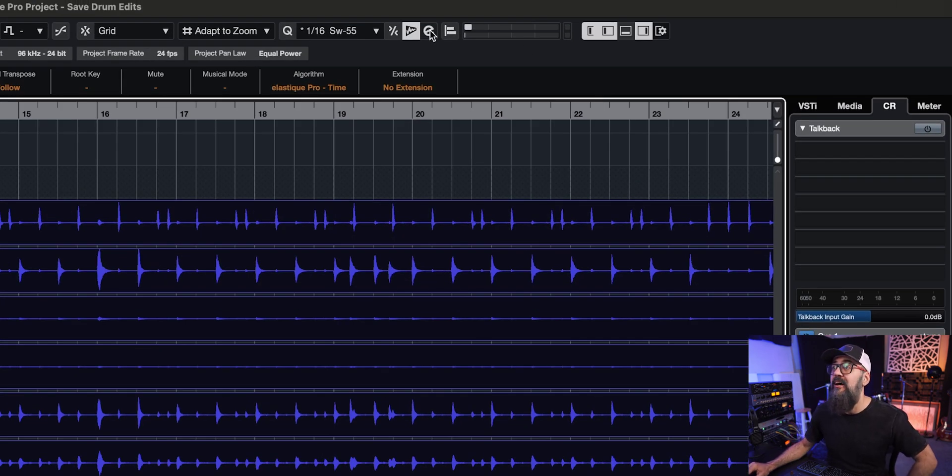
click(430, 33)
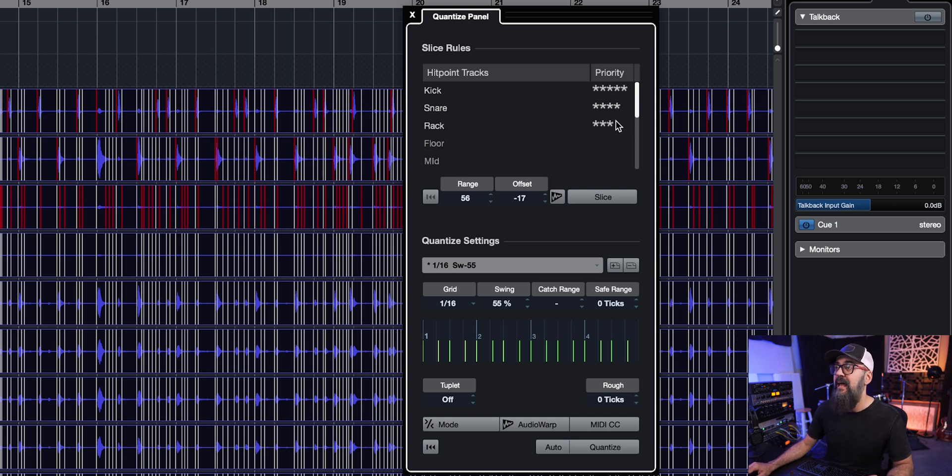
Step: Drop Rack from the slice priorities, set the slice offset to -15, and slice the drums at Kick and Snare hitpoints
drag(614, 123, 583, 124)
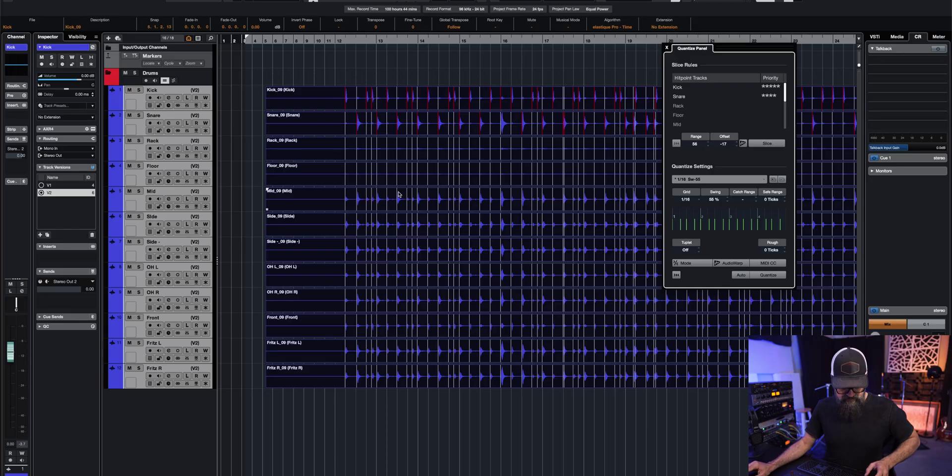
scroll(399, 194, up, 10)
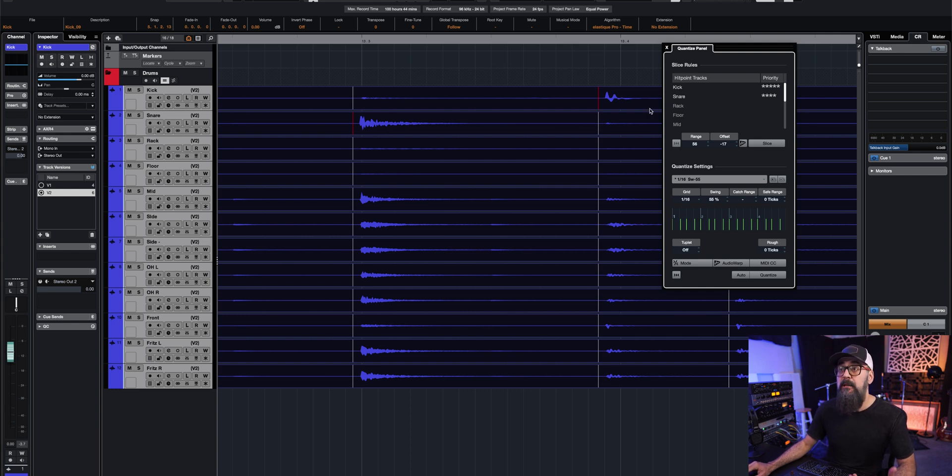
ctrl+click(723, 143)
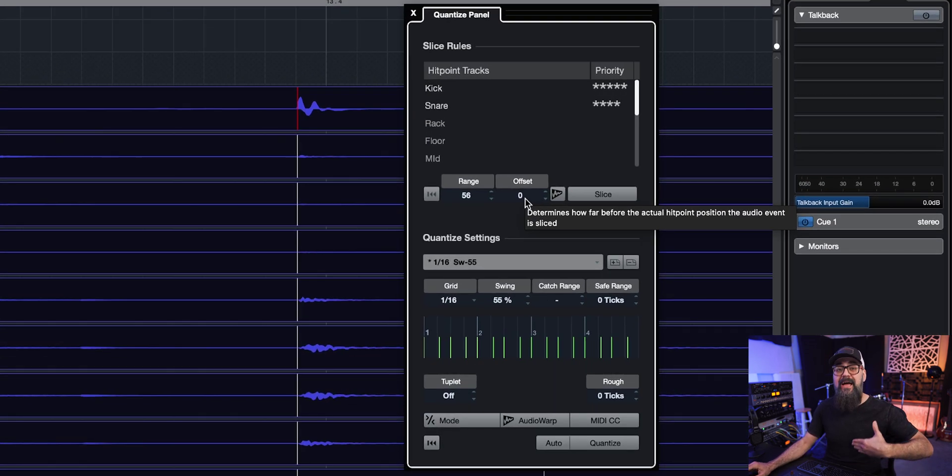
drag(526, 201, 521, 227)
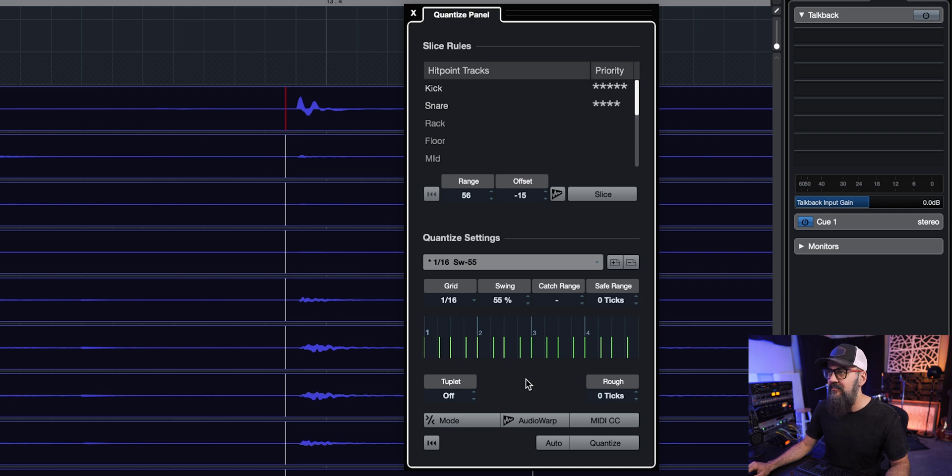
click(612, 196)
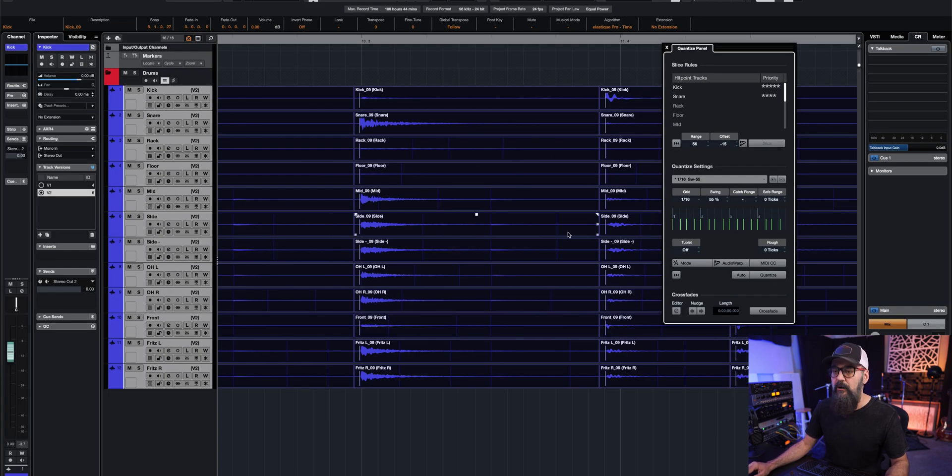
Step: Check the sliced drum events zoomed out, then quantize the slices to the 1/16 Sw-55 grid
key(shift+f)
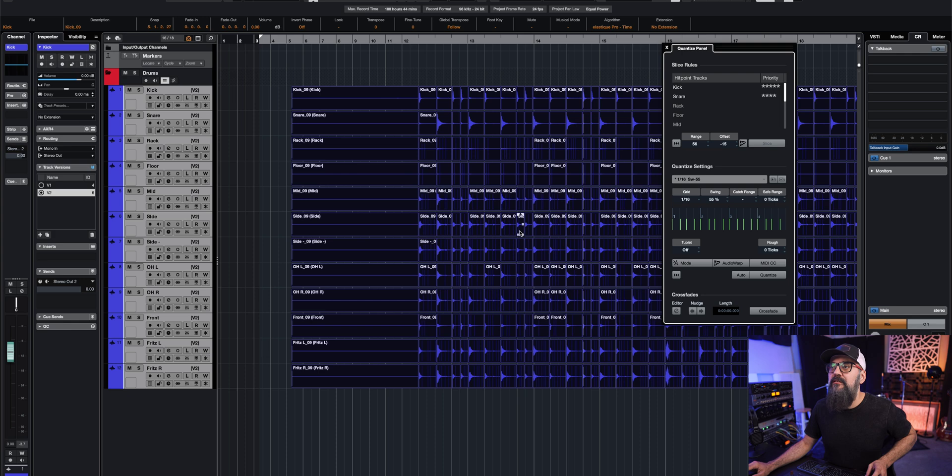
key(g)
key(g)
key(g)
key(g)
key(g)
key(g)
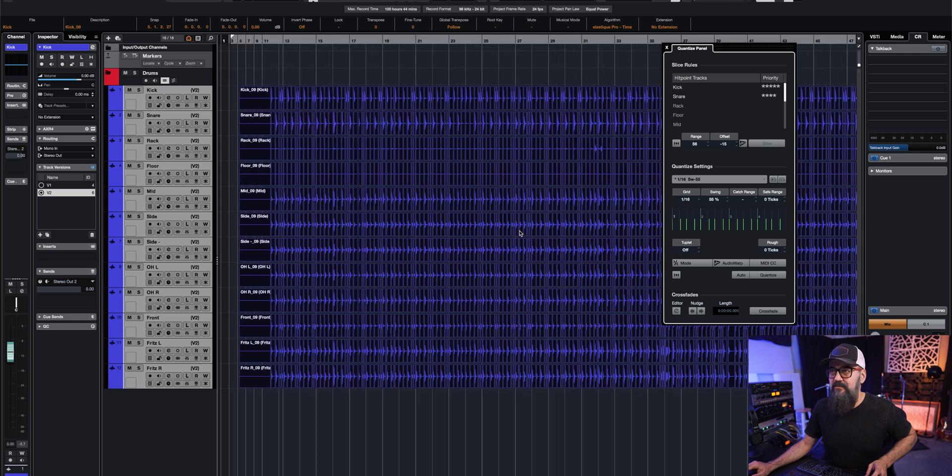
key(h)
key(h)
key(h)
key(h)
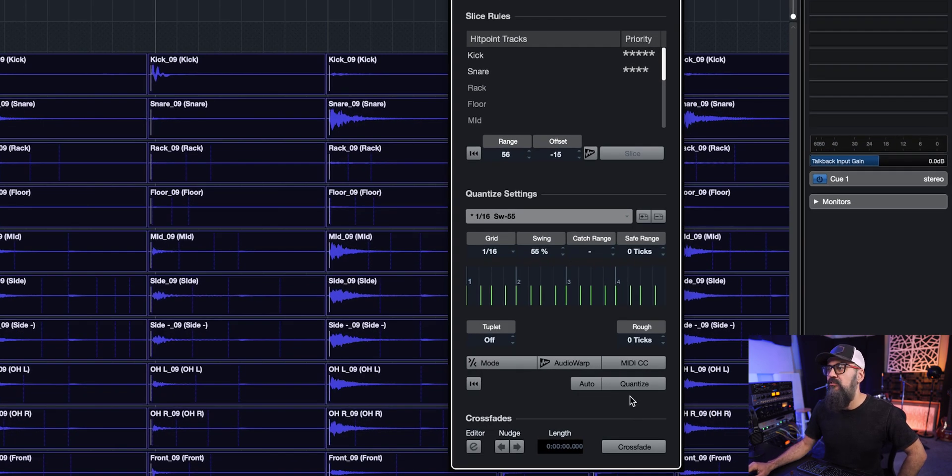
click(632, 385)
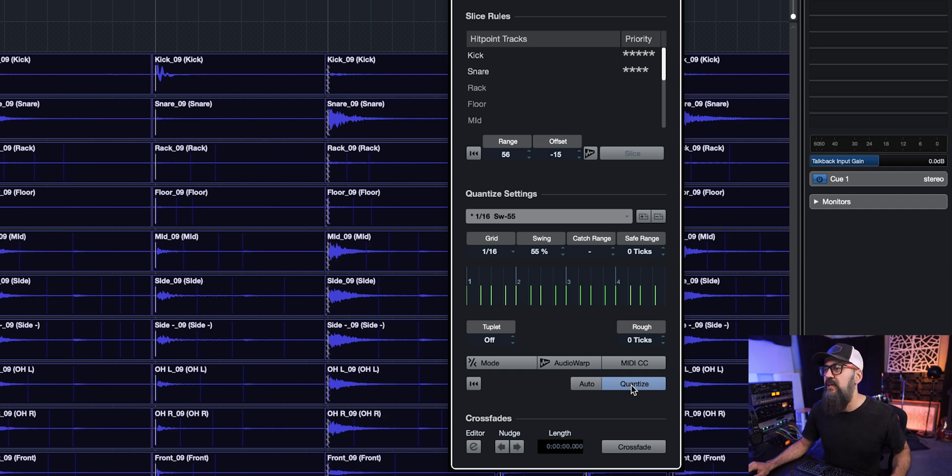
Step: Add 0.030 s crossfades at every slice boundary and switch their curve from Equal Gain to Equal Power
click(648, 446)
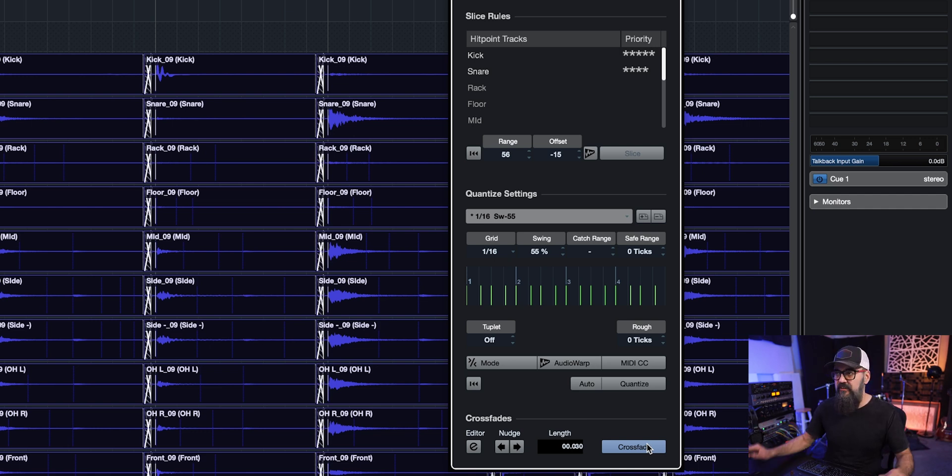
click(474, 448)
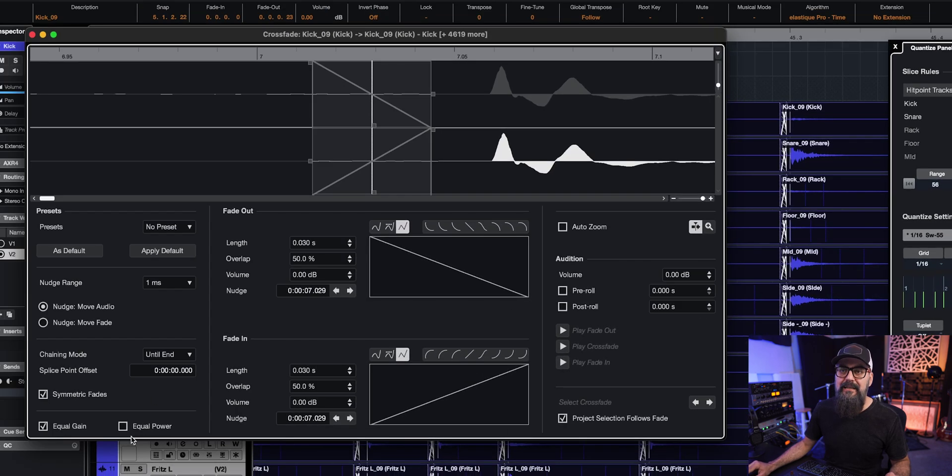
click(133, 428)
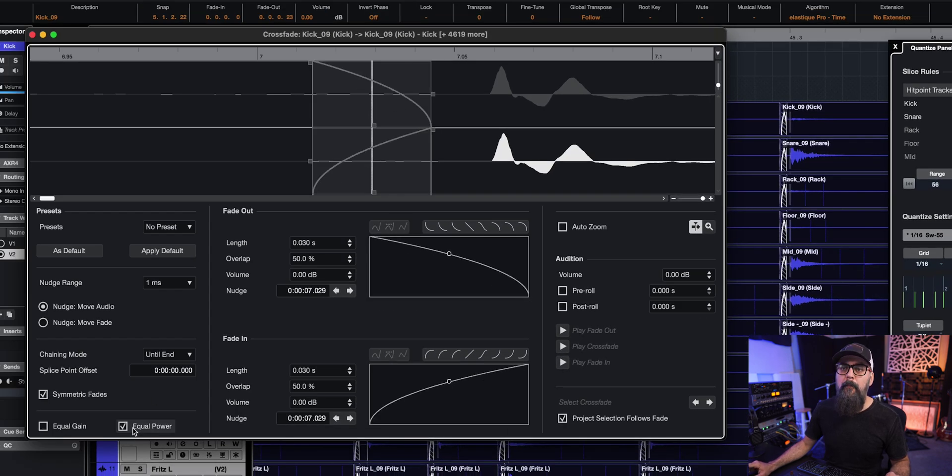
click(32, 35)
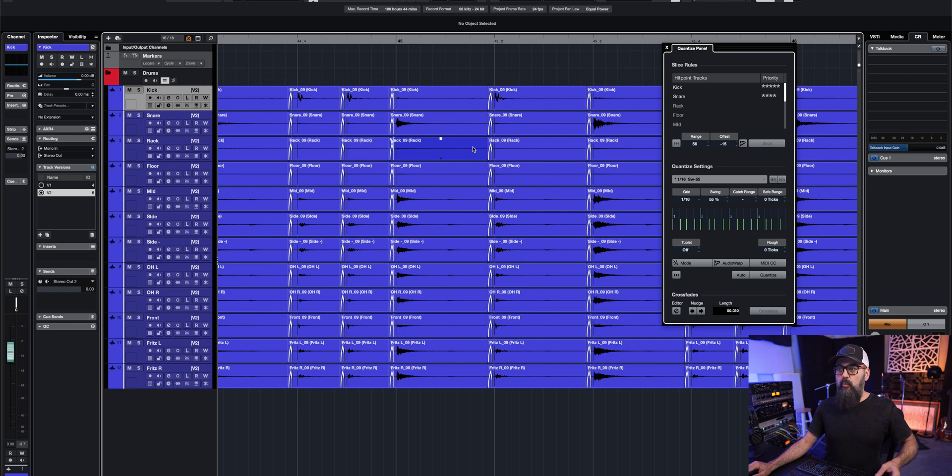
Step: Play back the quantized drums from around bar 11, zoomed in on bars 12 to 16
scroll(496, 164, left, 10)
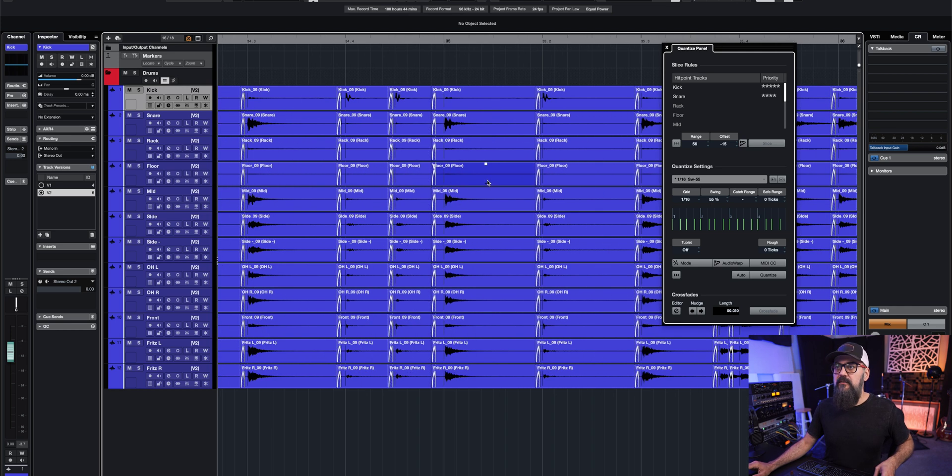
key(g)
key(g)
key(g)
key(g)
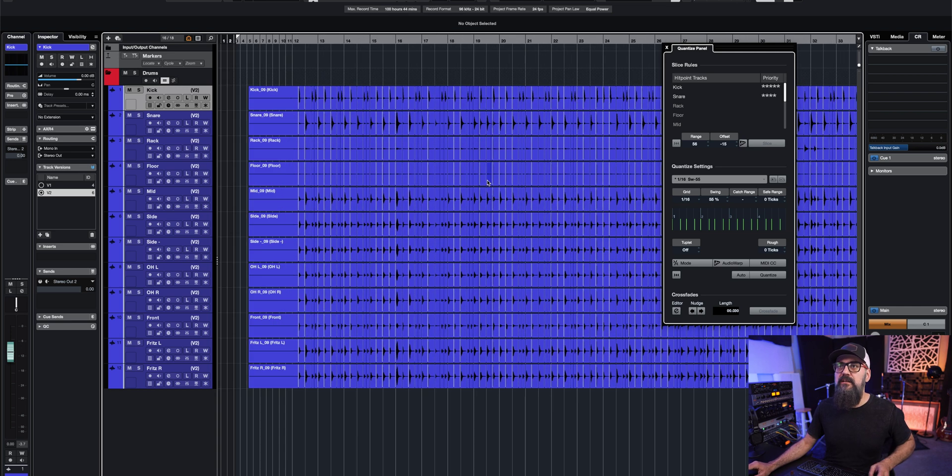
click(293, 42)
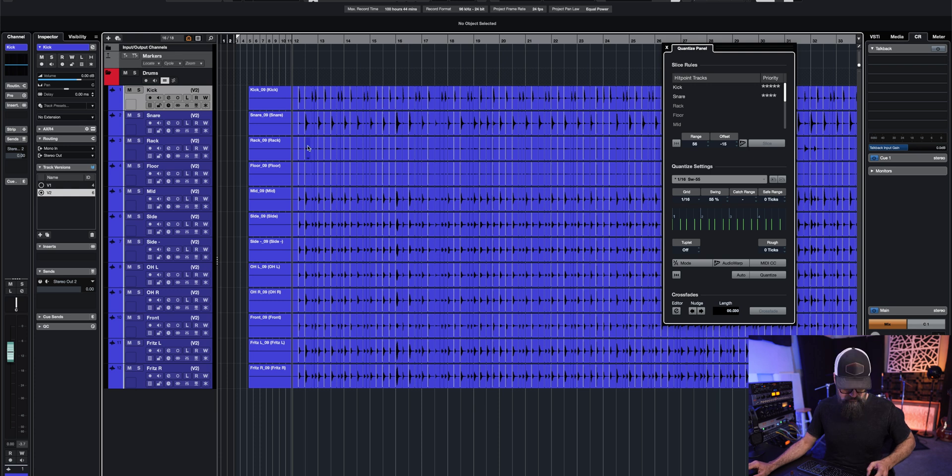
key(h)
key(h)
key(h)
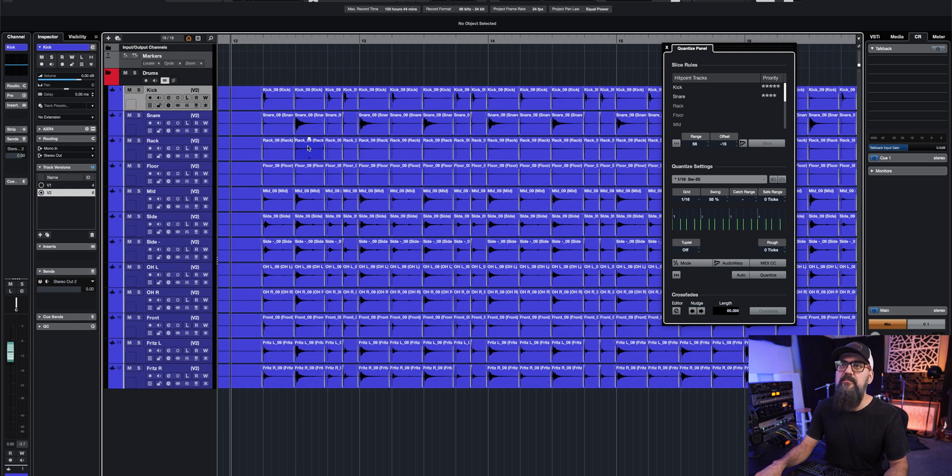
key(space)
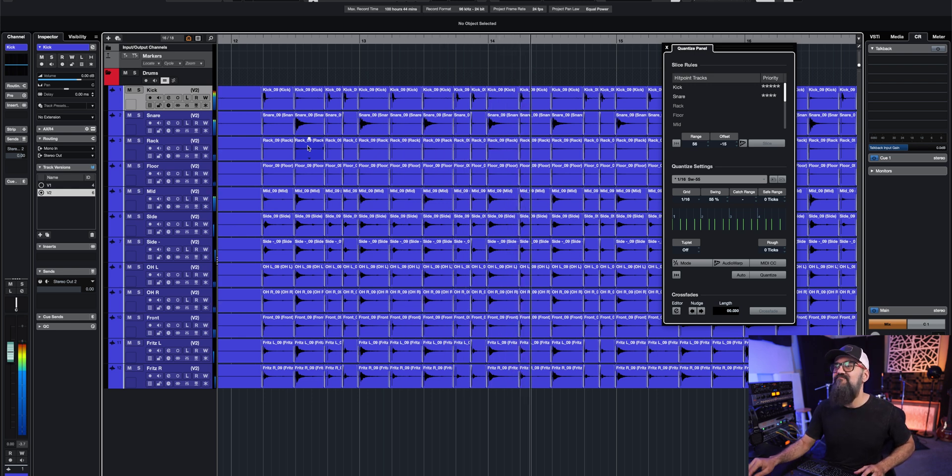
Step: Close the Quantize Panel and inspect the slices across the project, around bars 42 to 51
click(666, 48)
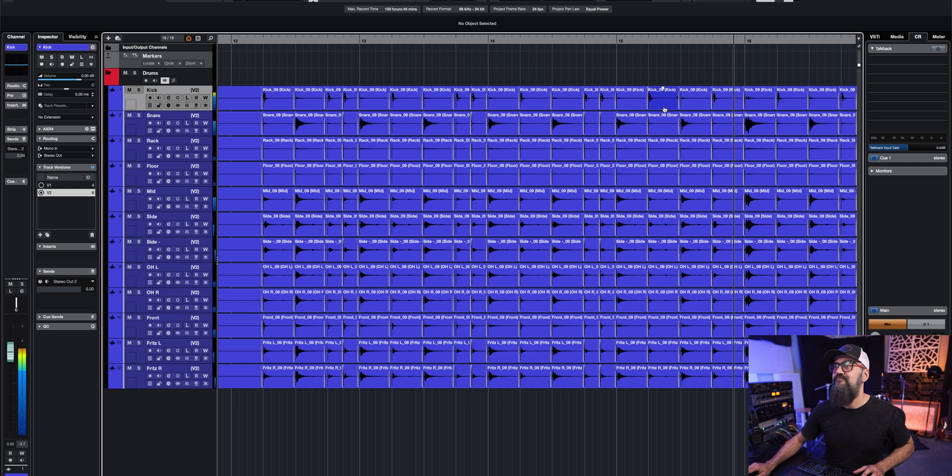
scroll(660, 95, right, 5)
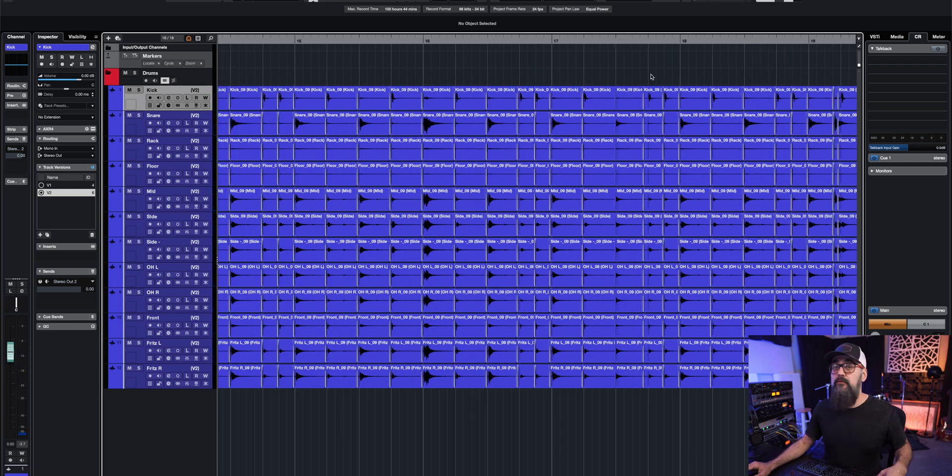
key(shift+f)
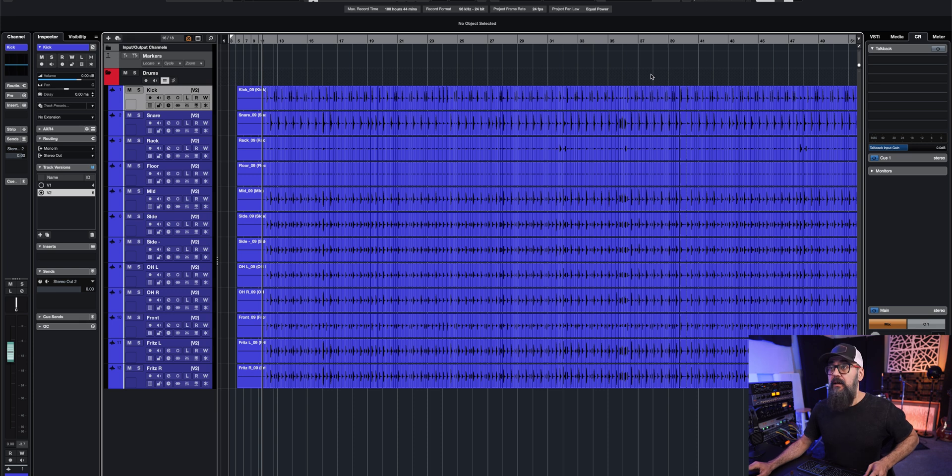
key(g)
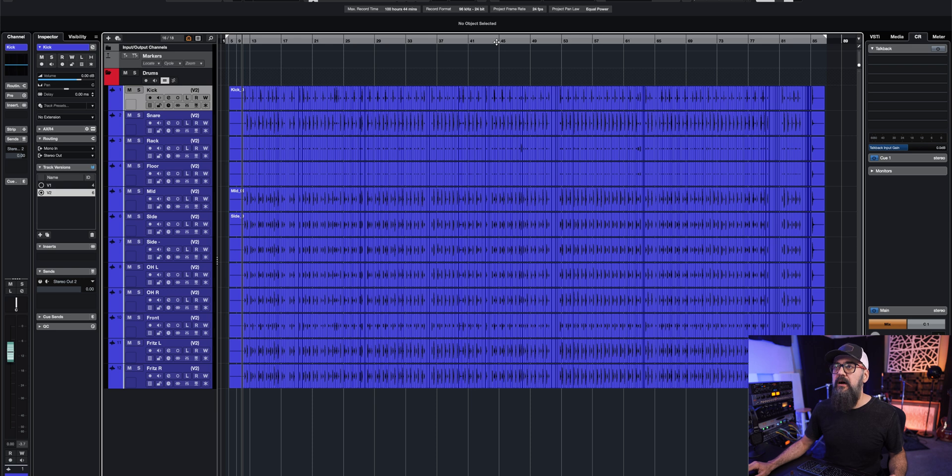
drag(496, 42, 496, 52)
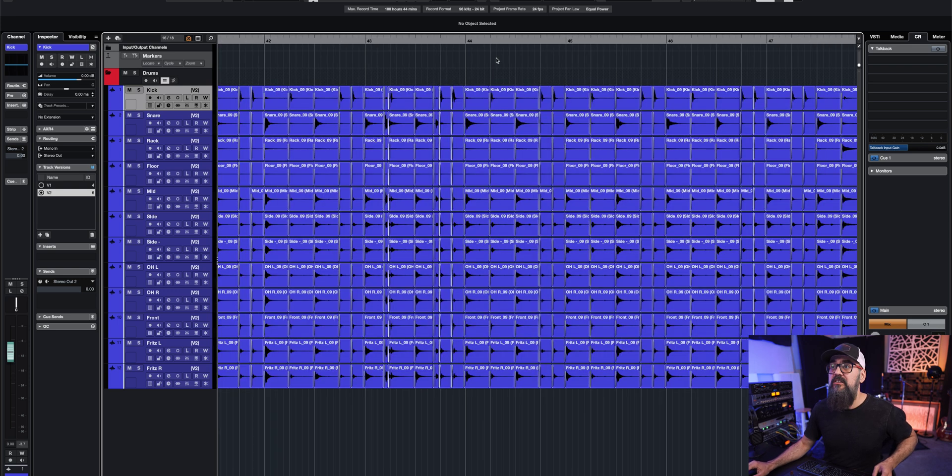
scroll(496, 52, right, 5)
drag(498, 57, 496, 60)
scroll(497, 60, right, 5)
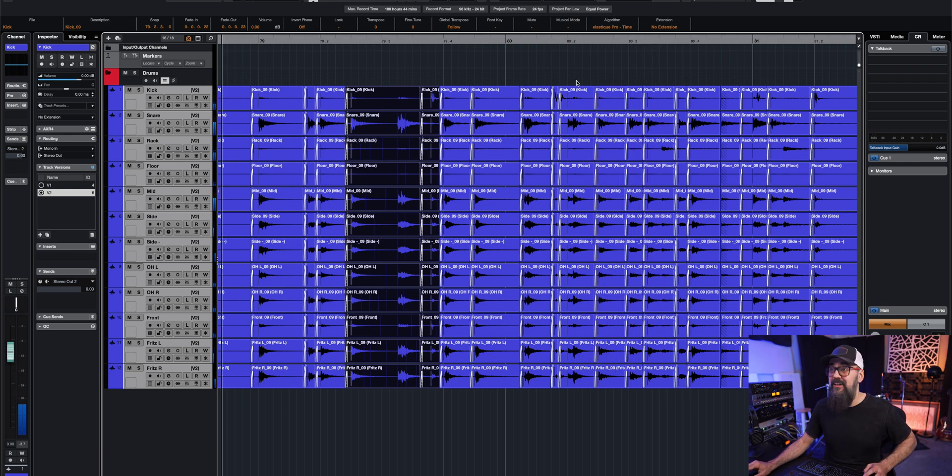
Step: Delete the short leftover slices at bar 80, extend the following events over the gap, and play it back
scroll(575, 84, up, 4)
click(502, 105)
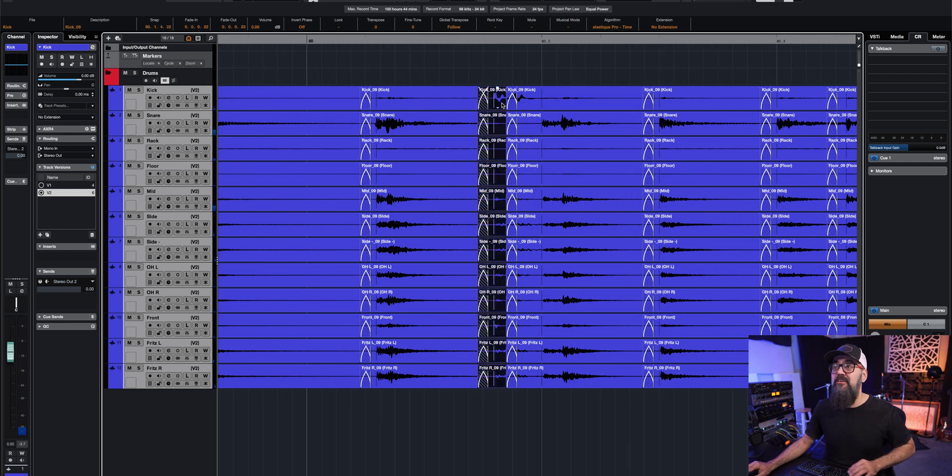
key(Delete)
click(524, 105)
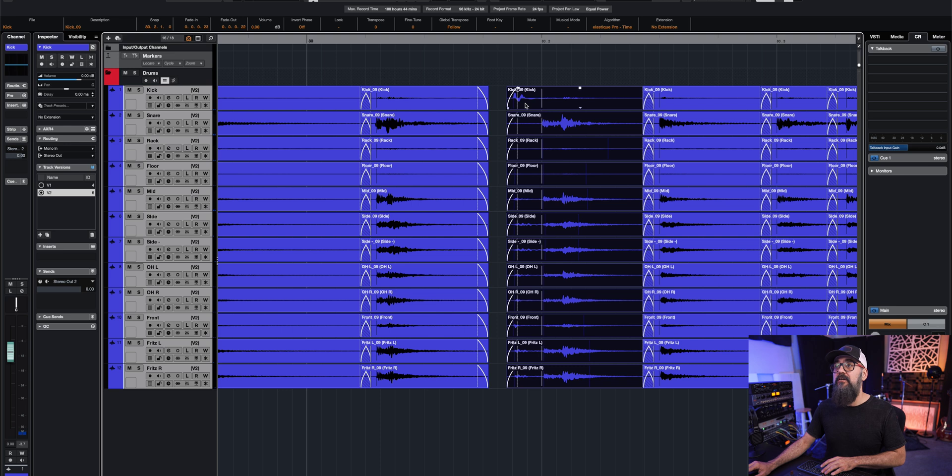
drag(510, 108, 479, 108)
drag(470, 79, 494, 114)
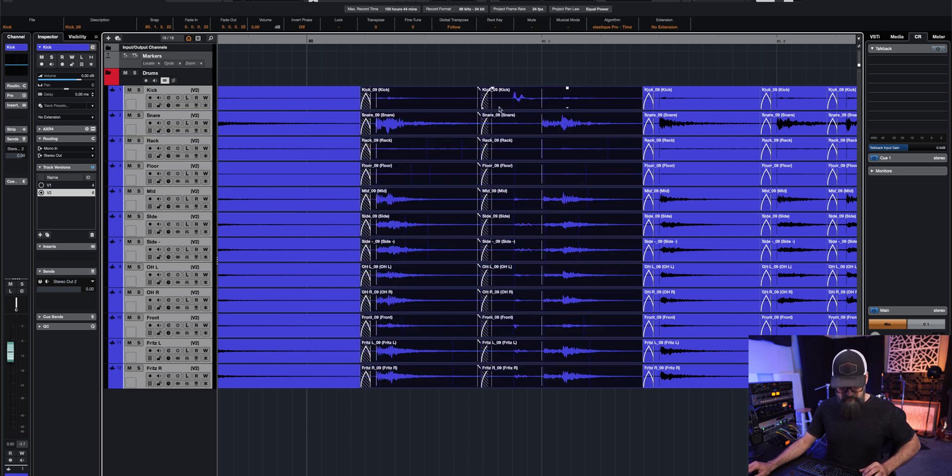
key(g)
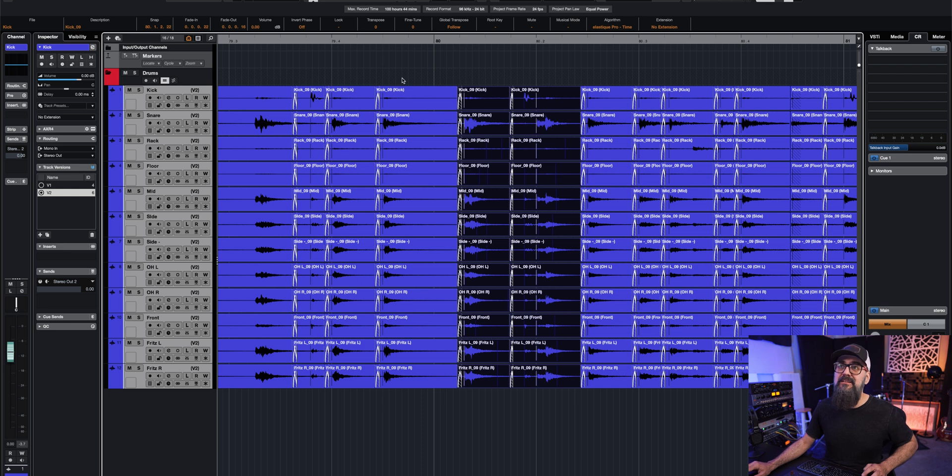
key(g)
click(253, 40)
key(space)
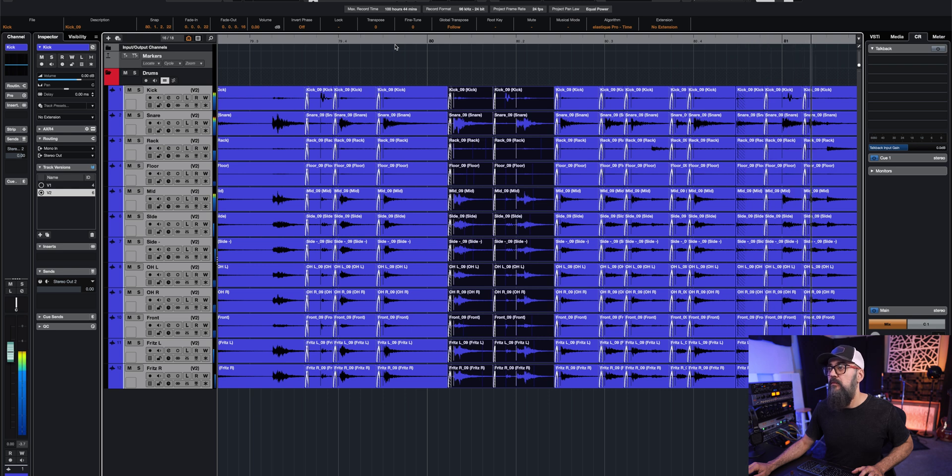
Step: Remove the leftover event column and sliver before bar 81, stretch the last events to close the gap, and replay
click(755, 134)
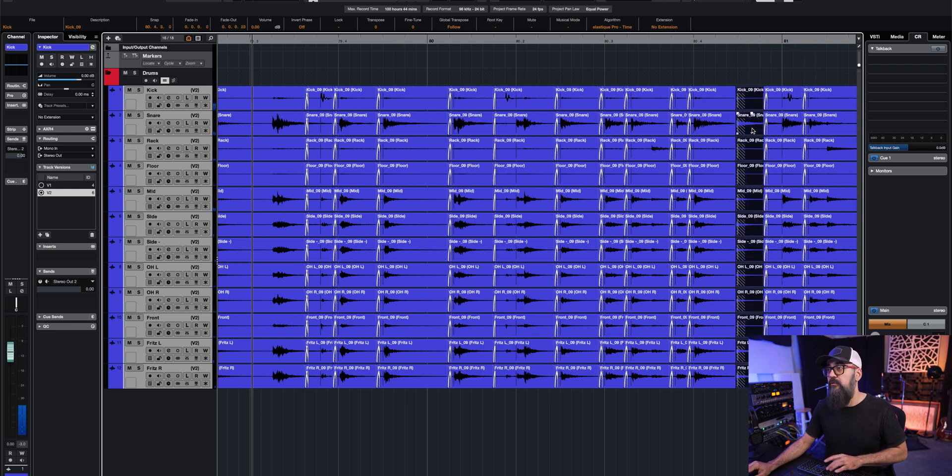
key(Delete)
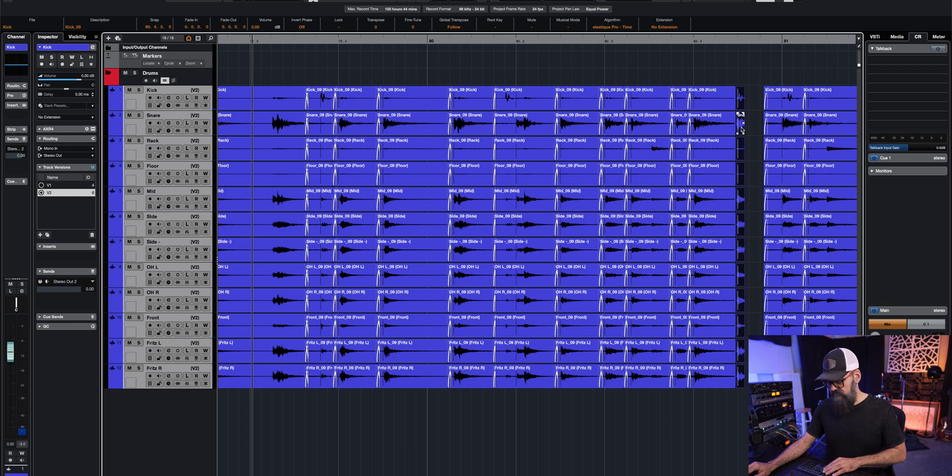
click(738, 134)
key(Delete)
drag(737, 134, 766, 134)
key(space)
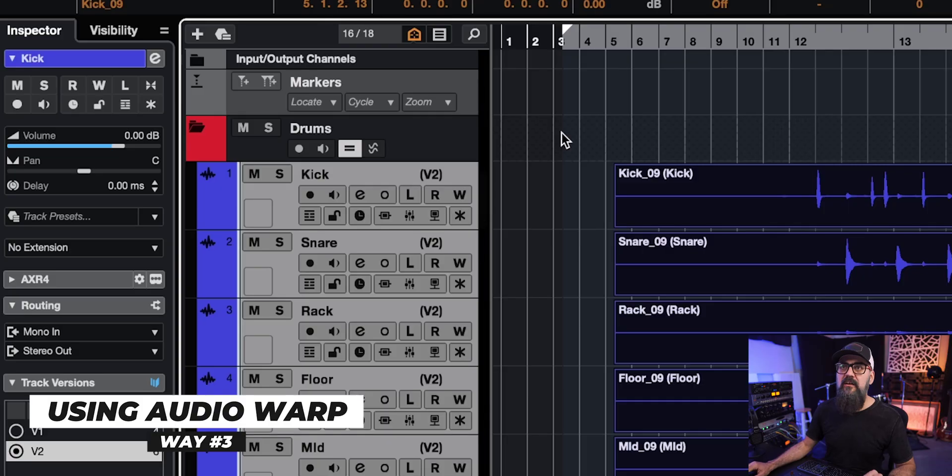
Step: Restore the unsliced drum recordings and reopen the Quantize Panel showing Kick and Snare hitpoints
click(374, 149)
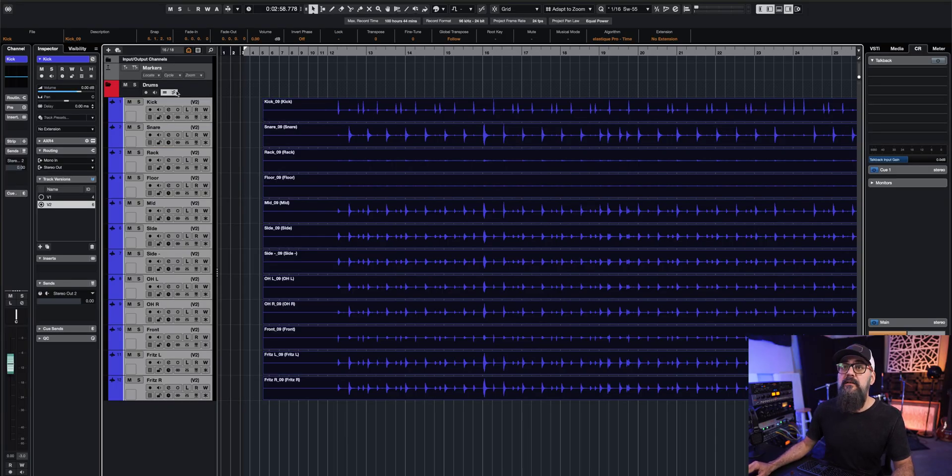
click(674, 10)
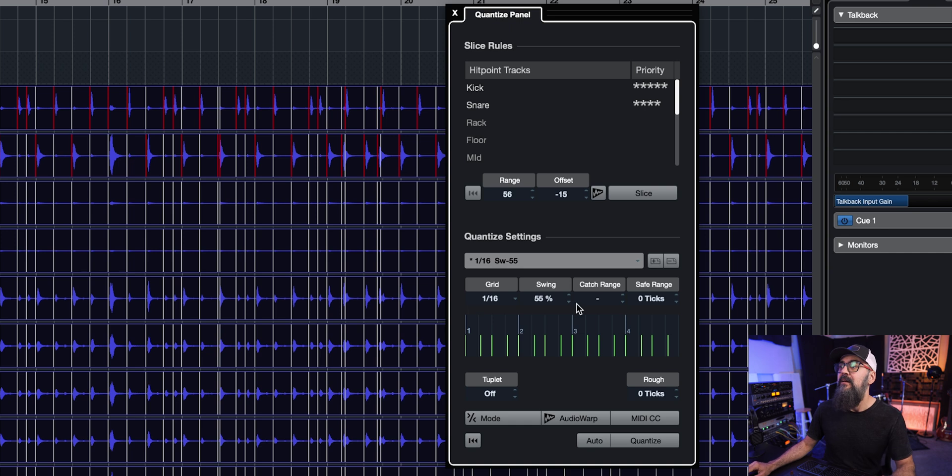
Step: Switch the Quantize Panel to AudioWarp mode and create warp markers from the Kick and Snare hitpoints
click(582, 418)
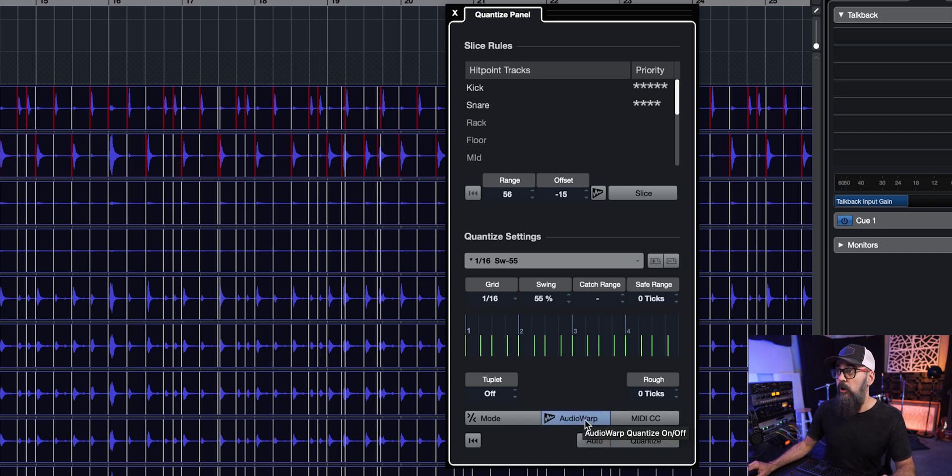
click(586, 423)
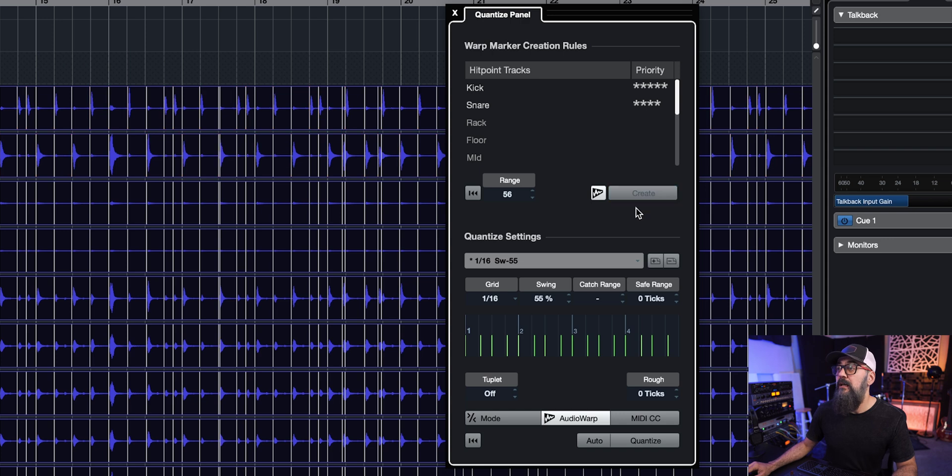
click(638, 195)
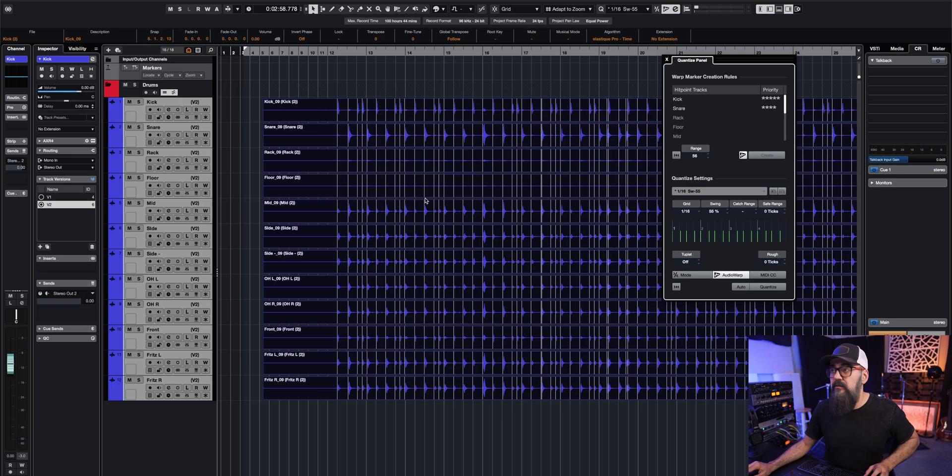
scroll(425, 182, up, 10)
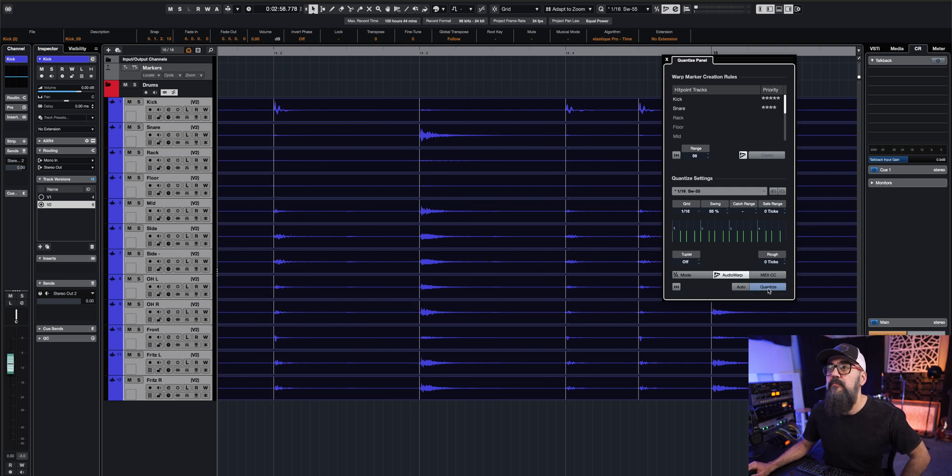
Step: Zoom out to bars 2 to 20, deselect all drum events, and close the Quantize Panel
key(g)
key(g)
key(g)
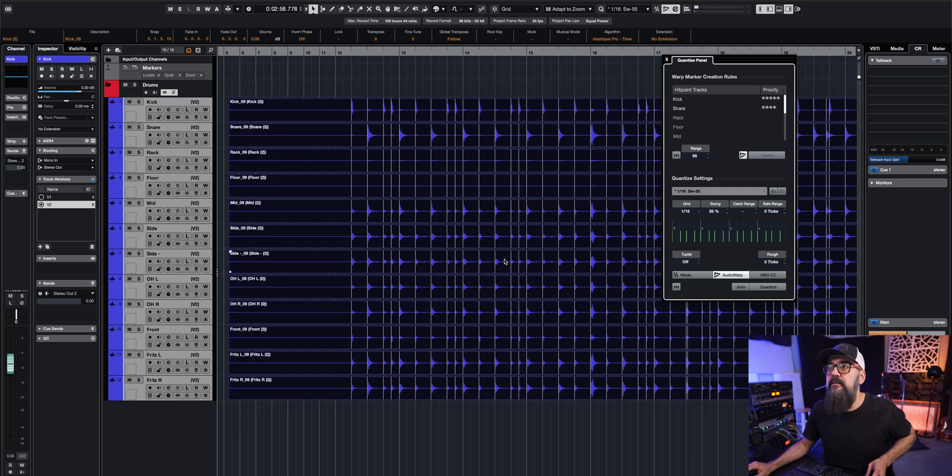
click(406, 92)
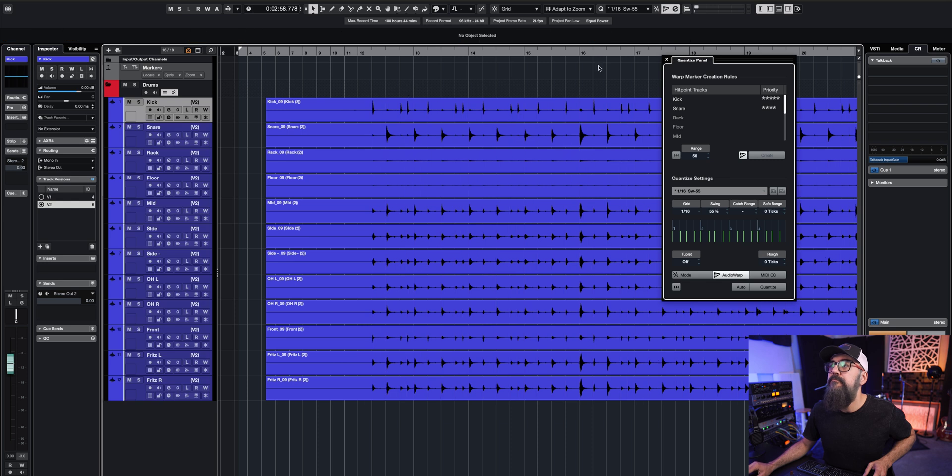
click(668, 60)
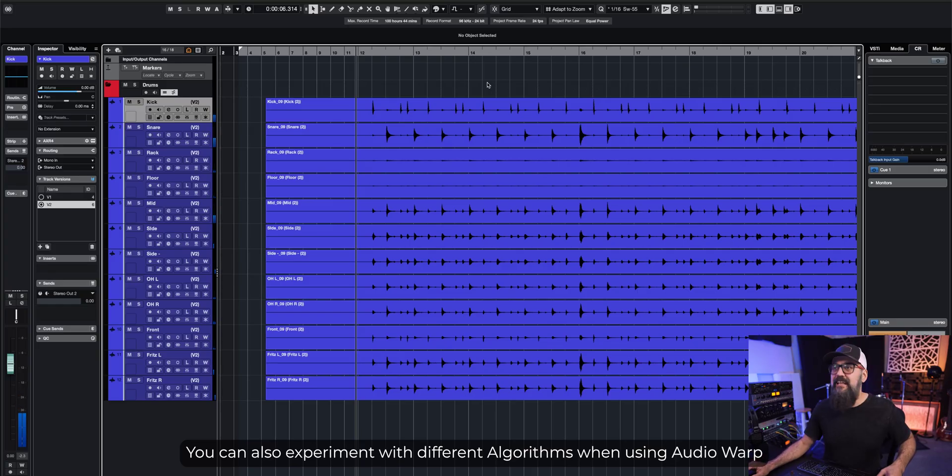
scroll(487, 85, right, 5)
scroll(487, 84, left, 2)
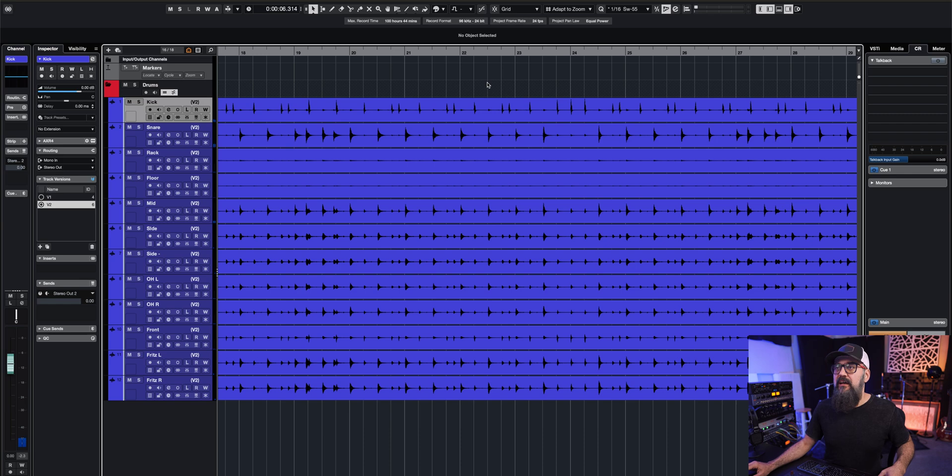